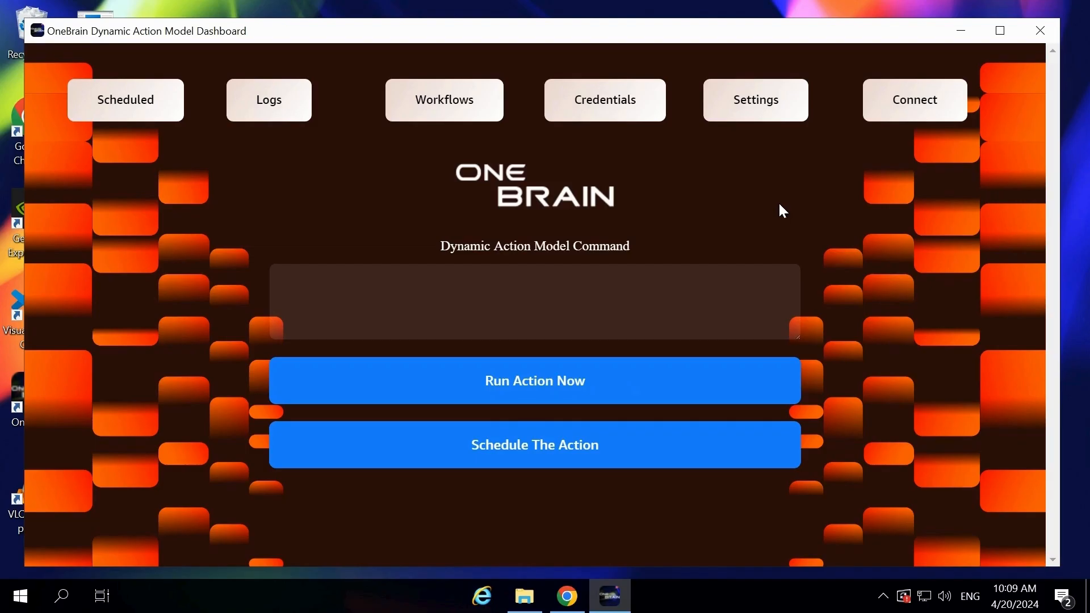
{"action": "left_click", "coordinate": [604, 274]}
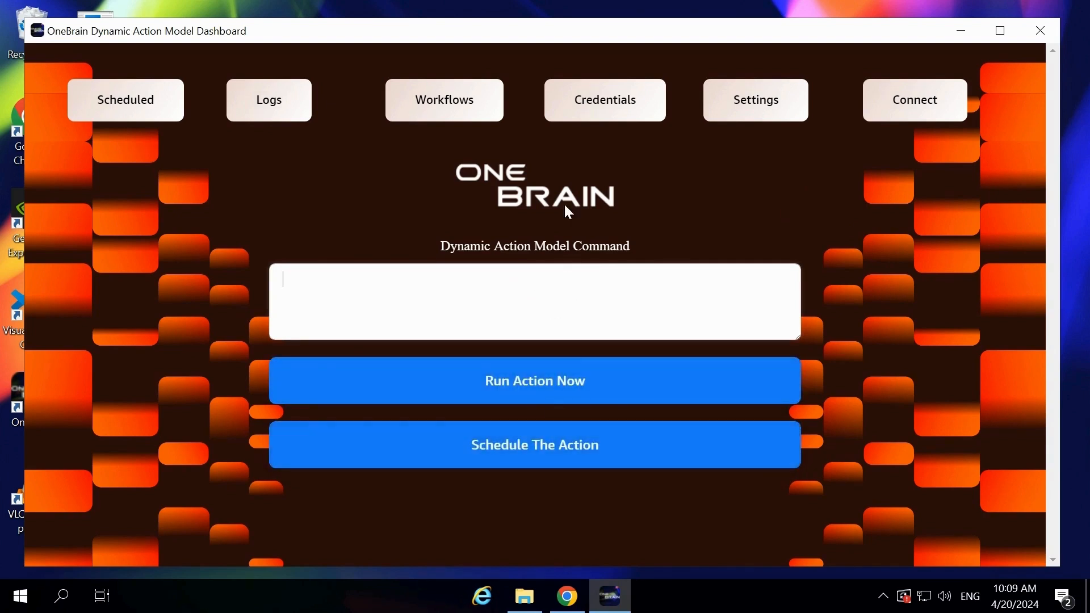
{"action": "left_click", "coordinate": [584, 115]}
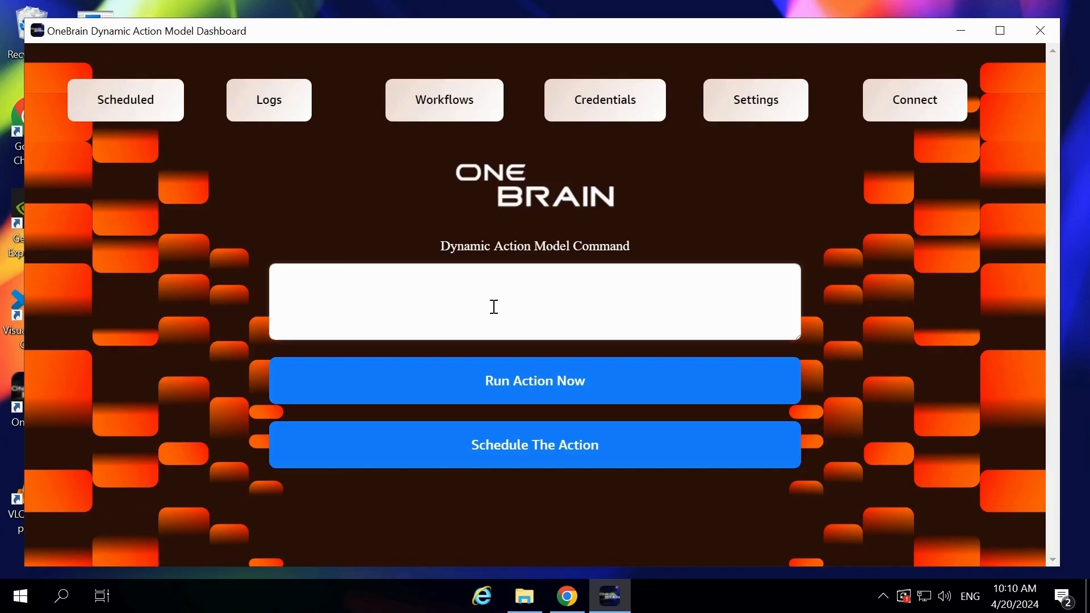
- Write a command to go to zoho invoicing software and create a new invoice for new client Demo Company Private Limited with the client's email
{"action": "type", "text": "Go to zoho invoicing software "}
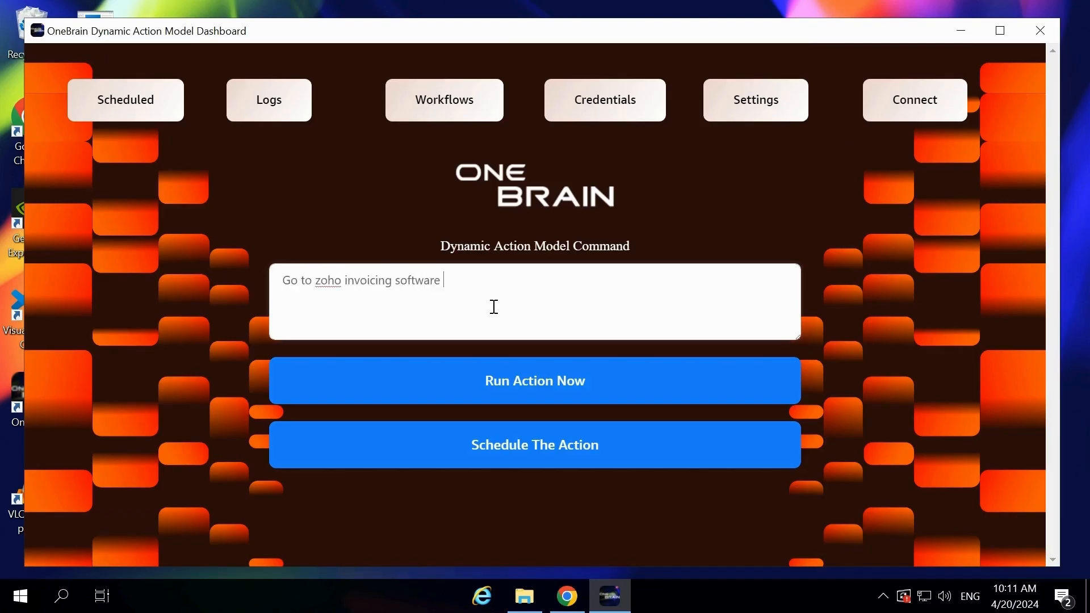
{"action": "type", "text": "create a new invoice for a new client"}
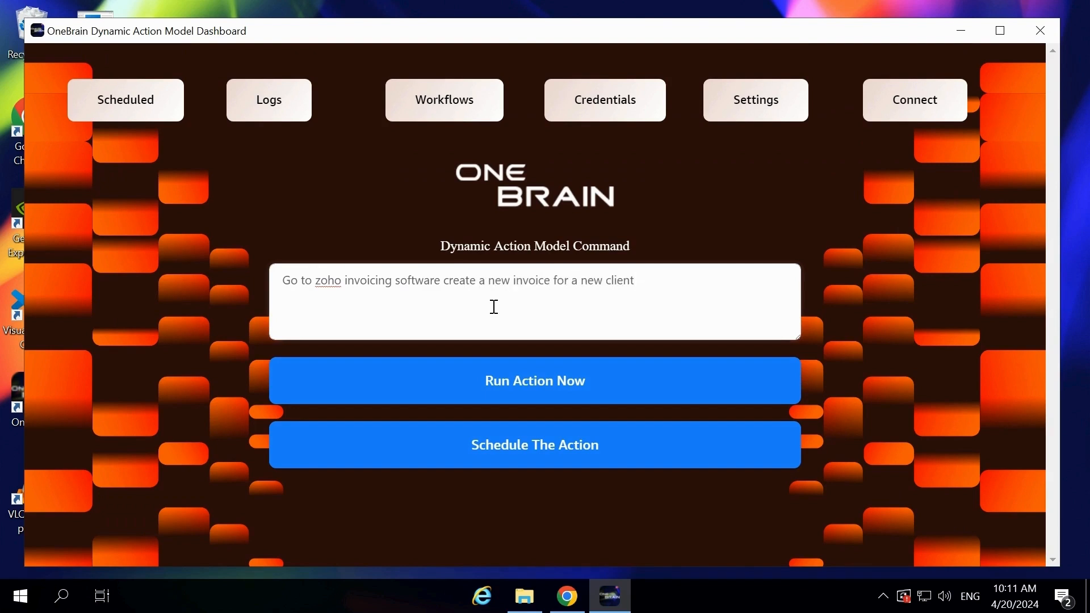
{"action": "type", "text": " Demo Company Private Limited "}
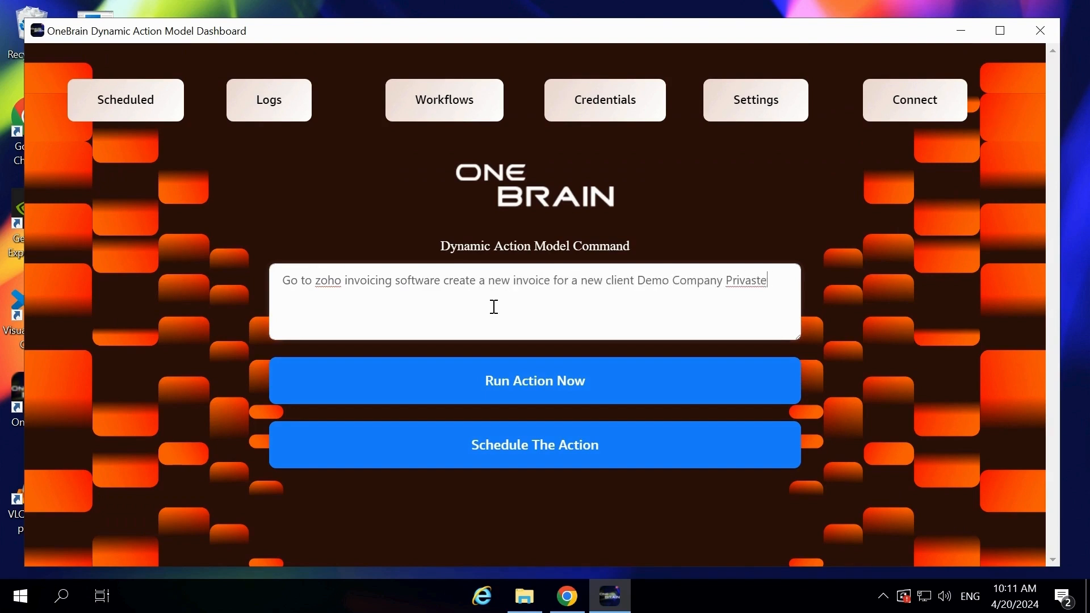
{"action": "type", "text": "with email d"}
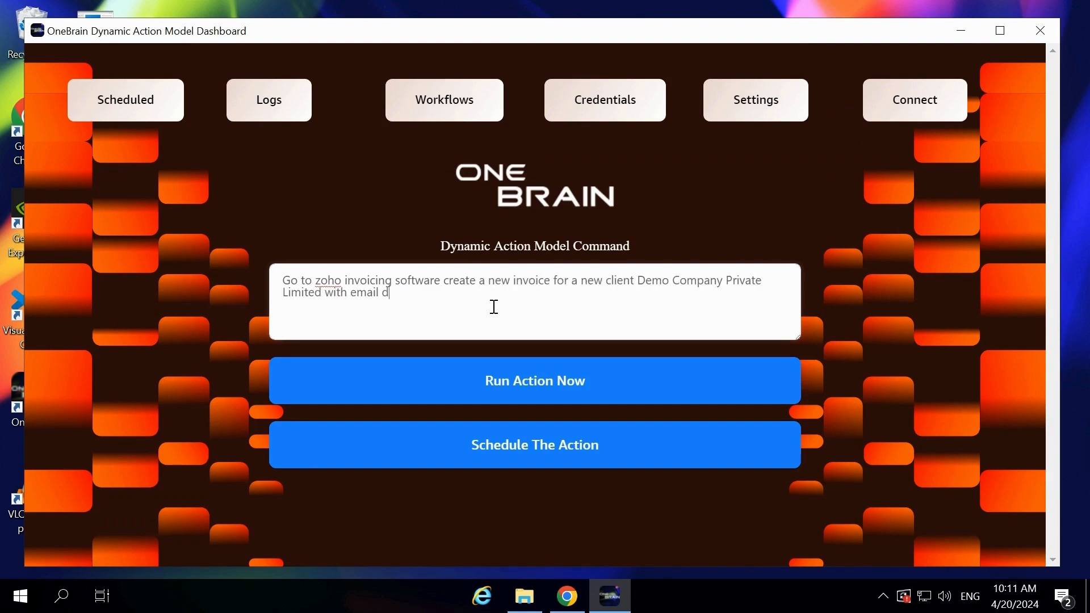
{"action": "type", "text": "emo@gmail.com add items "}
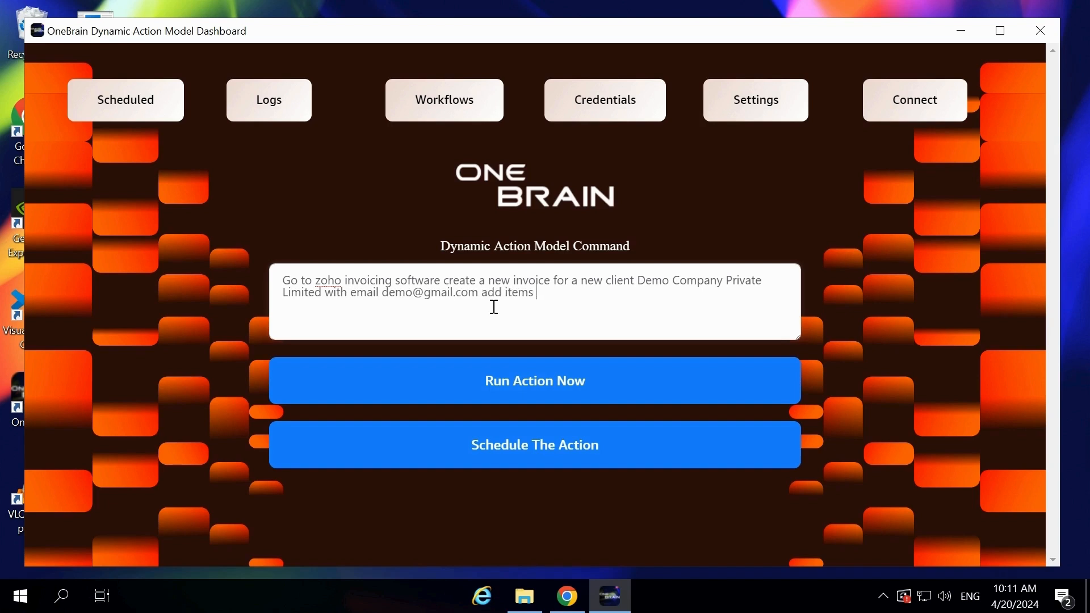
{"action": "type", "text": "as CRM Software Development and AMX"}
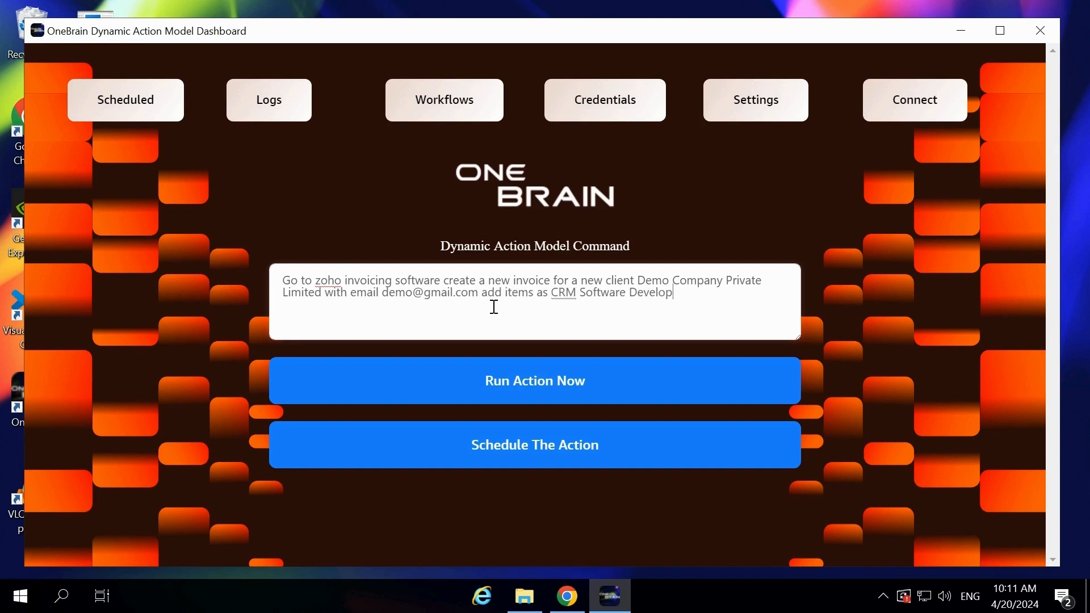
- Extend the command with "add items as CRM Software Development and AMC then send the invoice" and run the action immediately
{"action": "key", "text": "BackSpace"}
{"action": "key", "text": "BackSpace"}
{"action": "type", "text": "C then send the"}
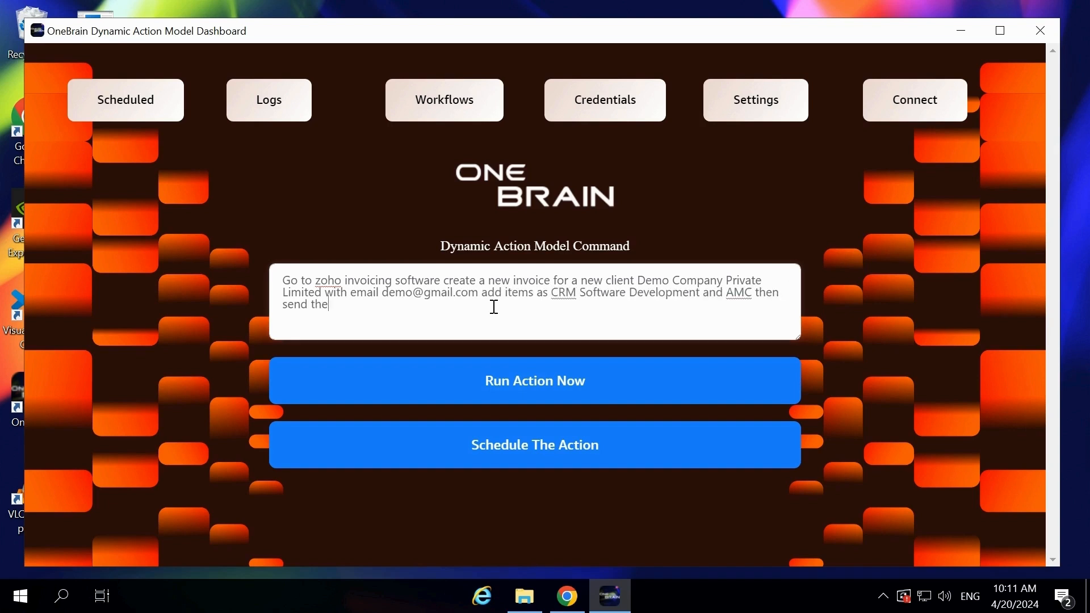
{"action": "type", "text": " invoice"}
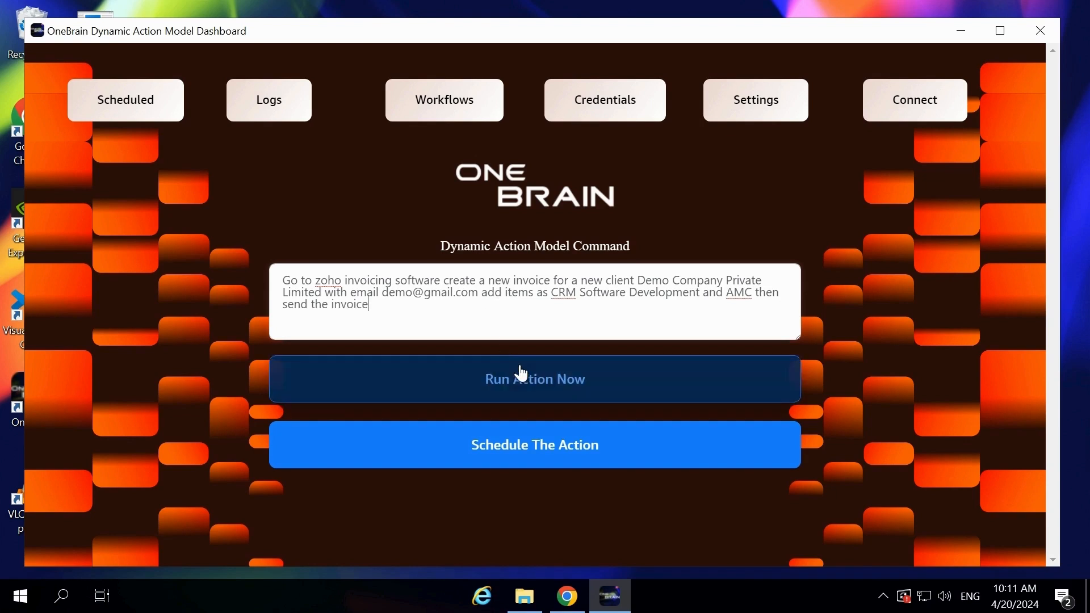
{"action": "left_click", "coordinate": [525, 380]}
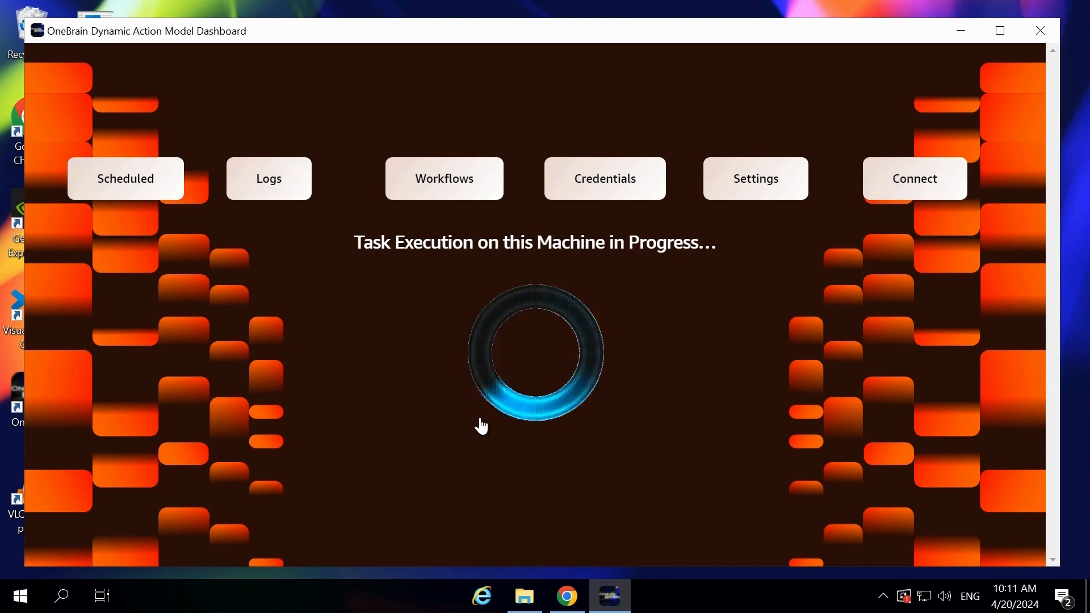
- Switch to Google Chrome and search the web for Zoho Invoicing Login
{"action": "key", "text": "super"}
{"action": "type", "text": "Google Chrome"}
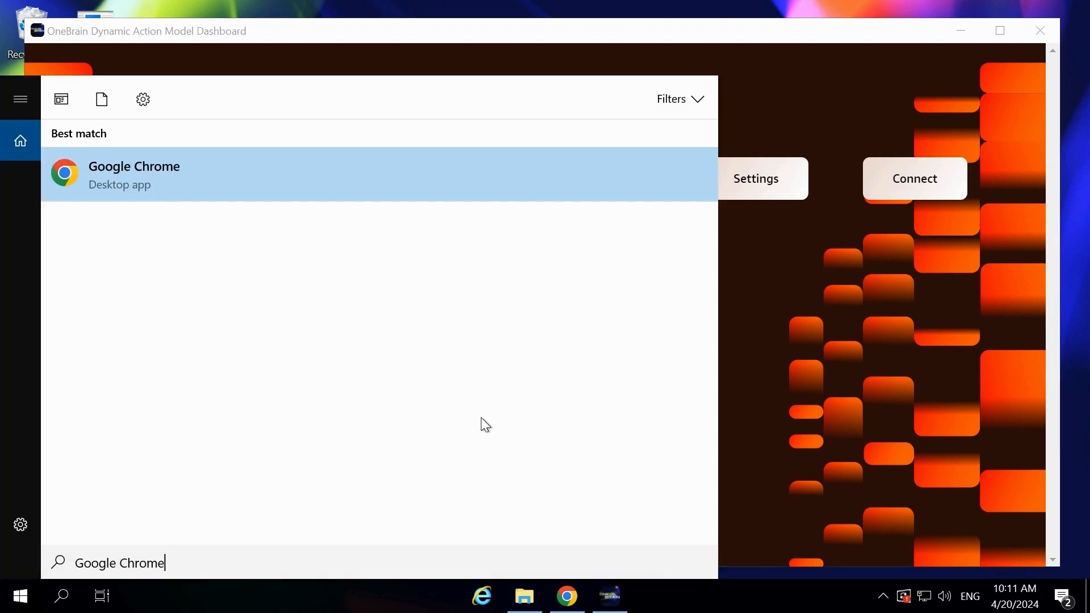
{"action": "key", "text": "Return"}
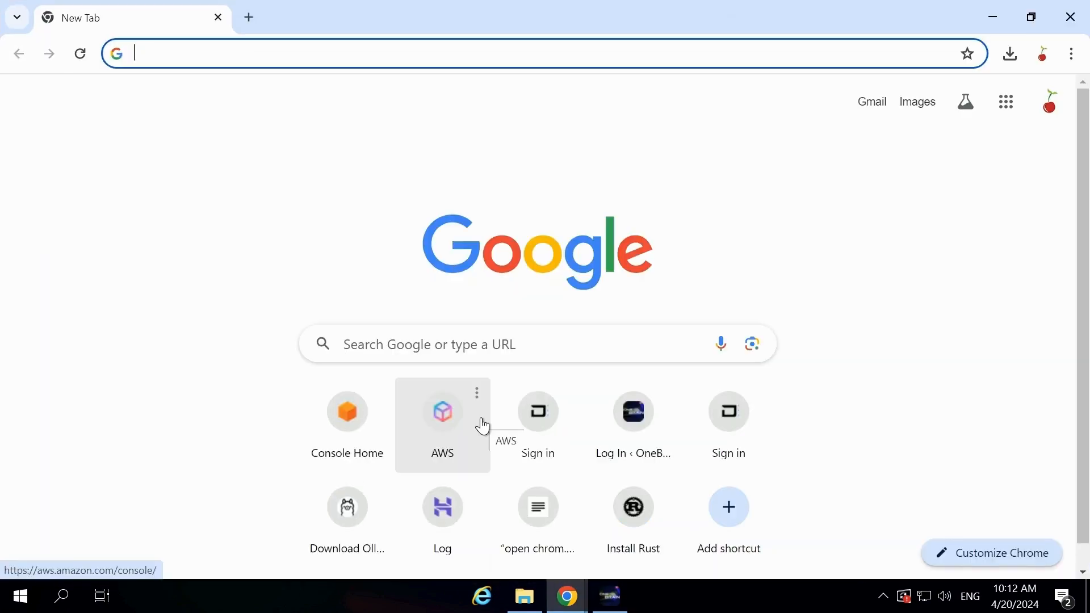
{"action": "type", "text": "Zoho Invoicing Login"}
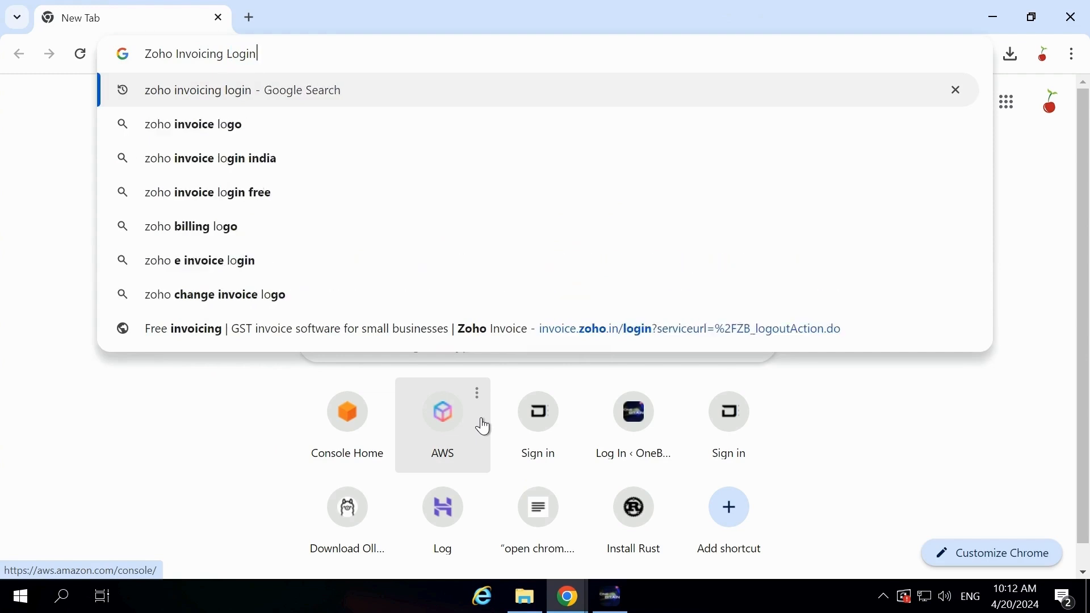
{"action": "key", "text": "Return"}
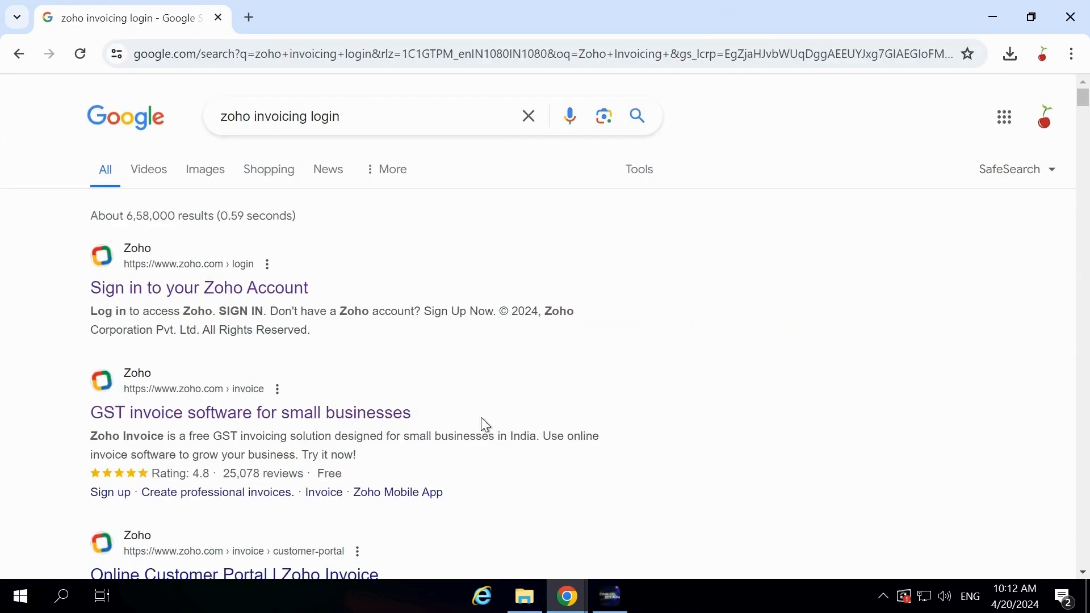
- Open the Zoho account sign-in page from the search results and sign in with the account email and password
{"action": "left_click", "coordinate": [210, 288]}
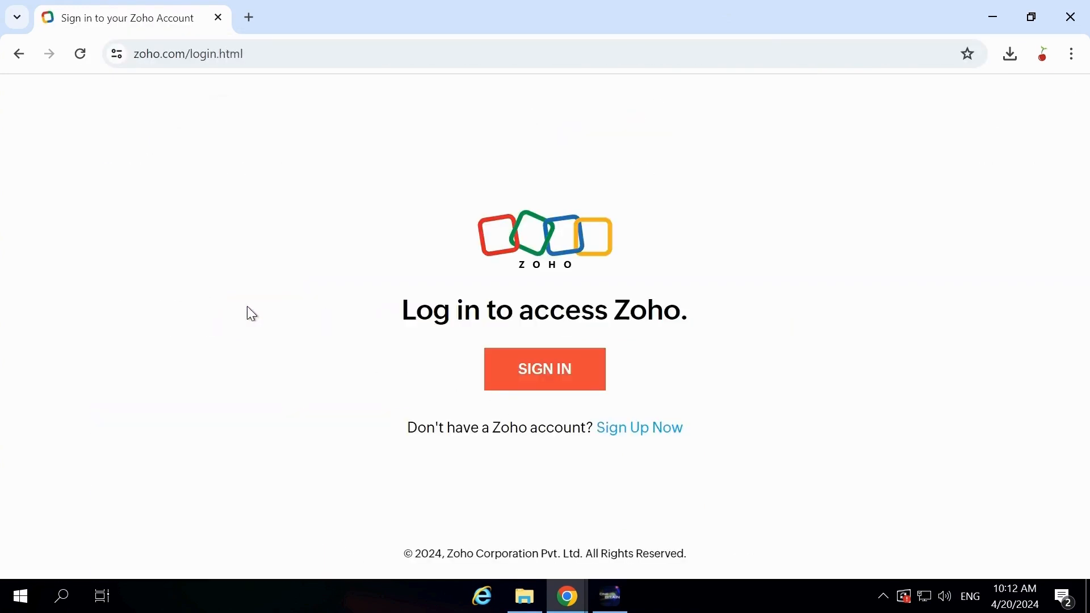
{"action": "left_click", "coordinate": [514, 367]}
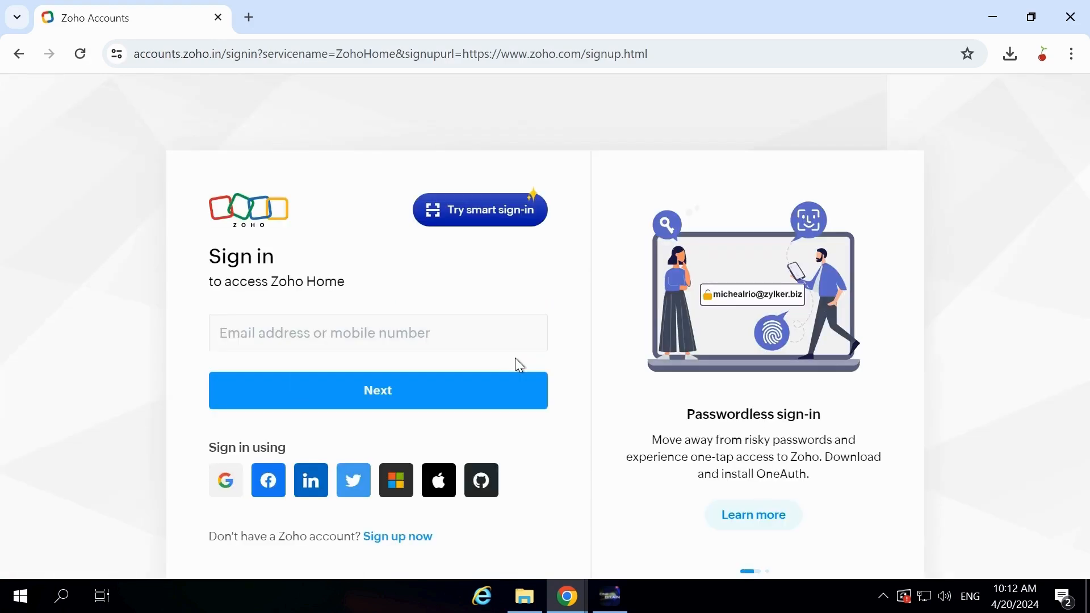
{"action": "key", "text": "Return"}
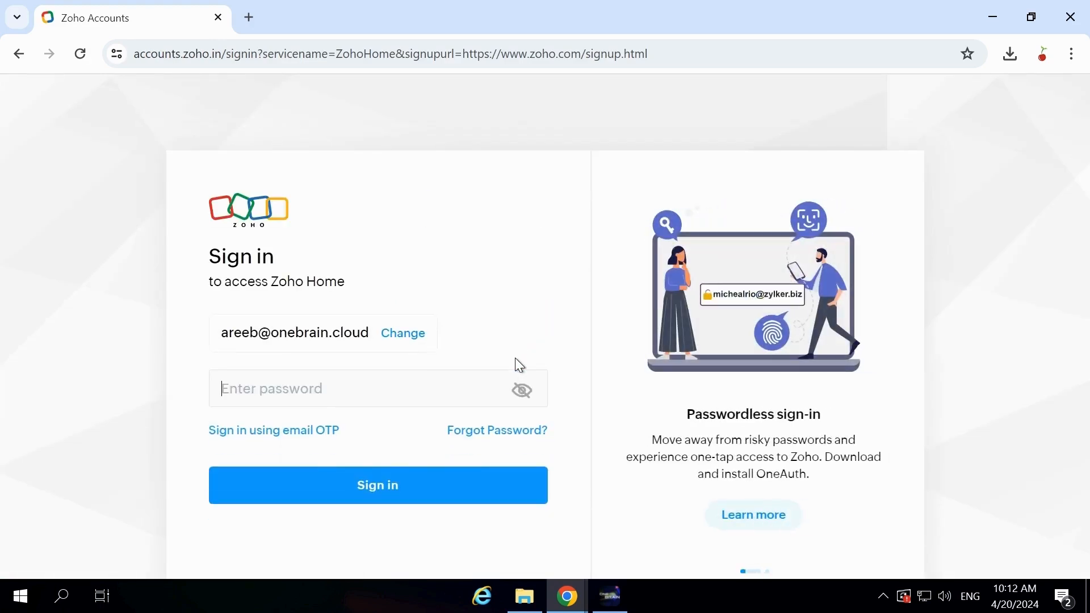
{"action": "type", "text": "••••••••••"}
{"action": "key", "text": "Return"}
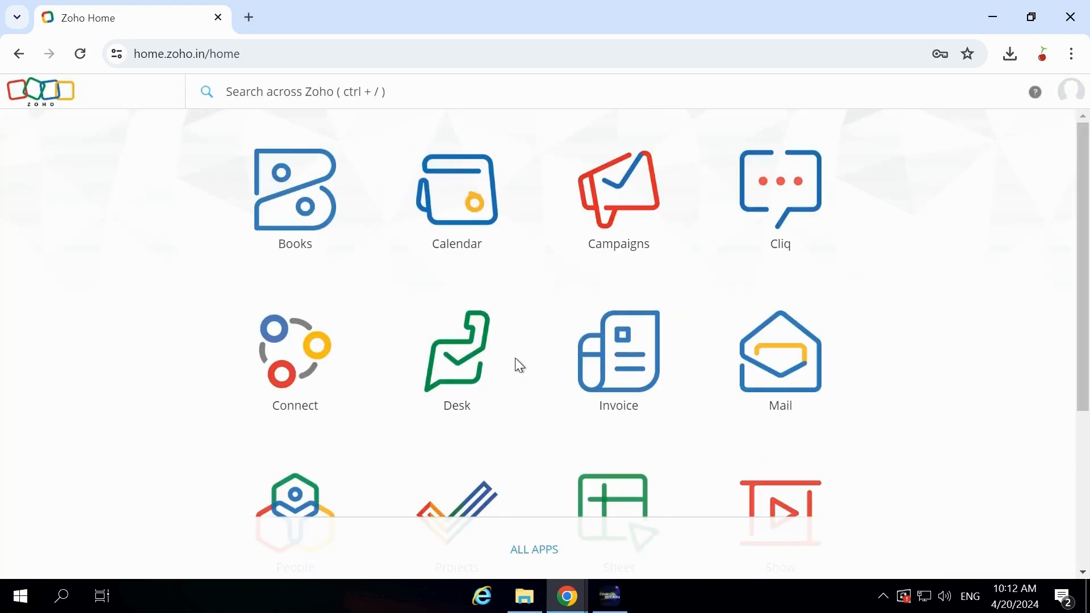
- Open the Zoho Invoice app and start a new invoice
{"action": "left_click", "coordinate": [618, 373]}
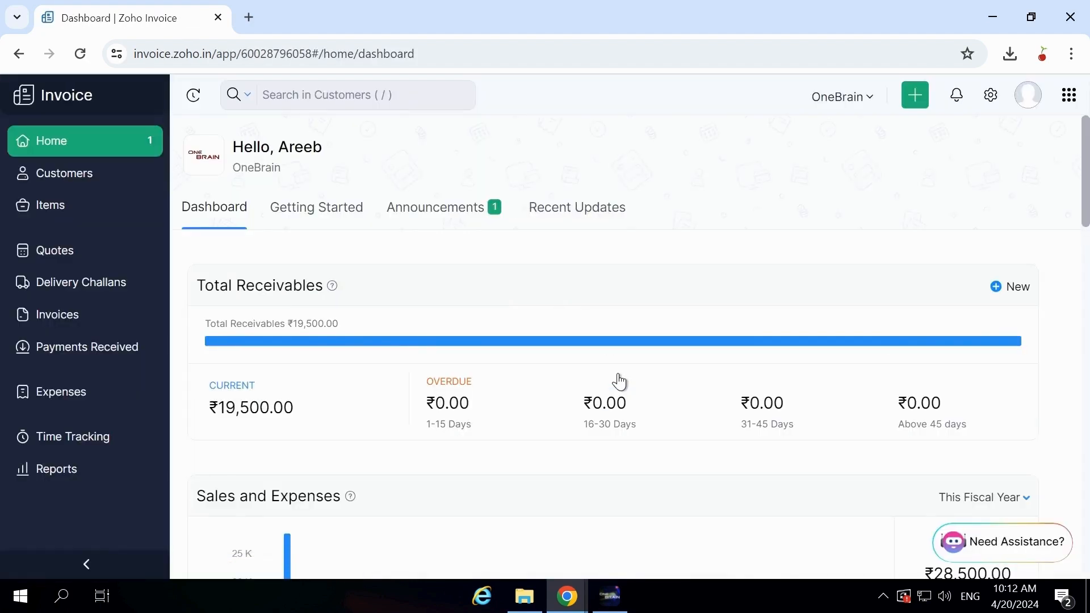
{"action": "left_click", "coordinate": [925, 103]}
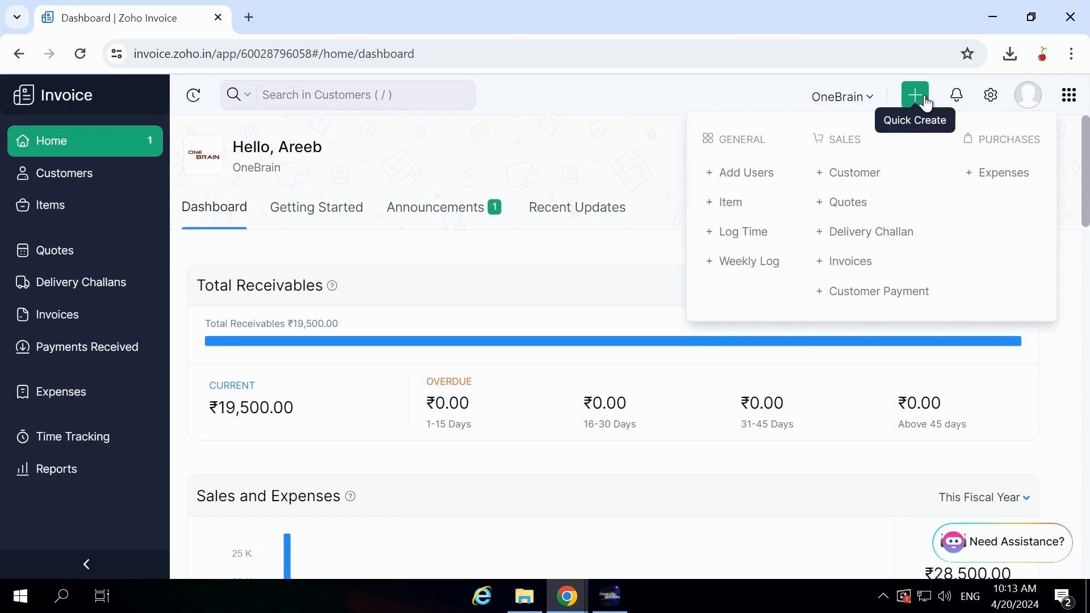
{"action": "left_click", "coordinate": [856, 260]}
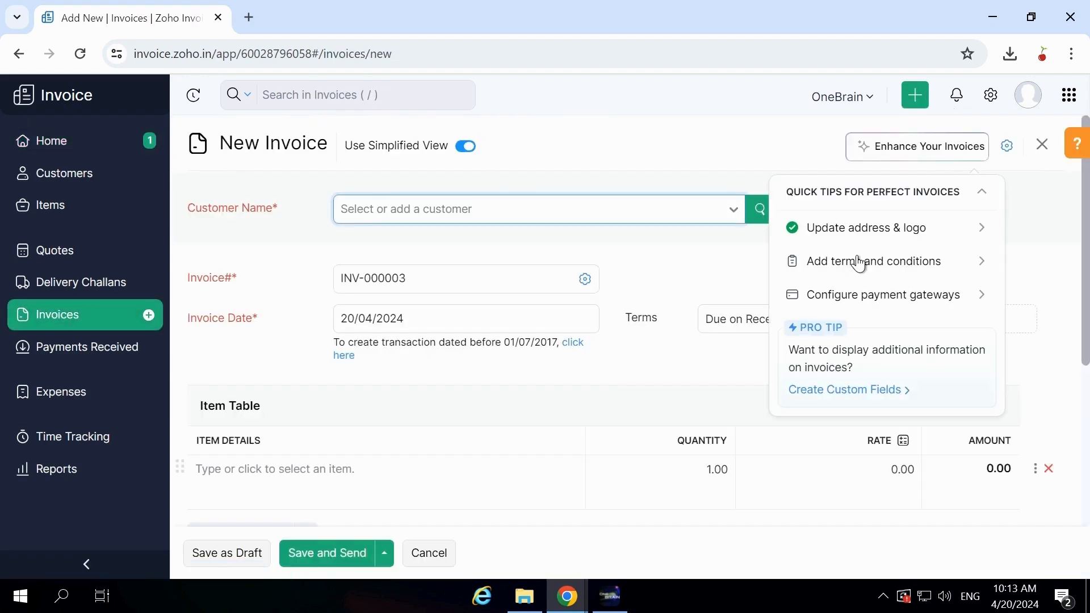
- Start a new customer for the invoice, with primary contact first name Demo Company and last name Private Limited
{"action": "left_click", "coordinate": [587, 224]}
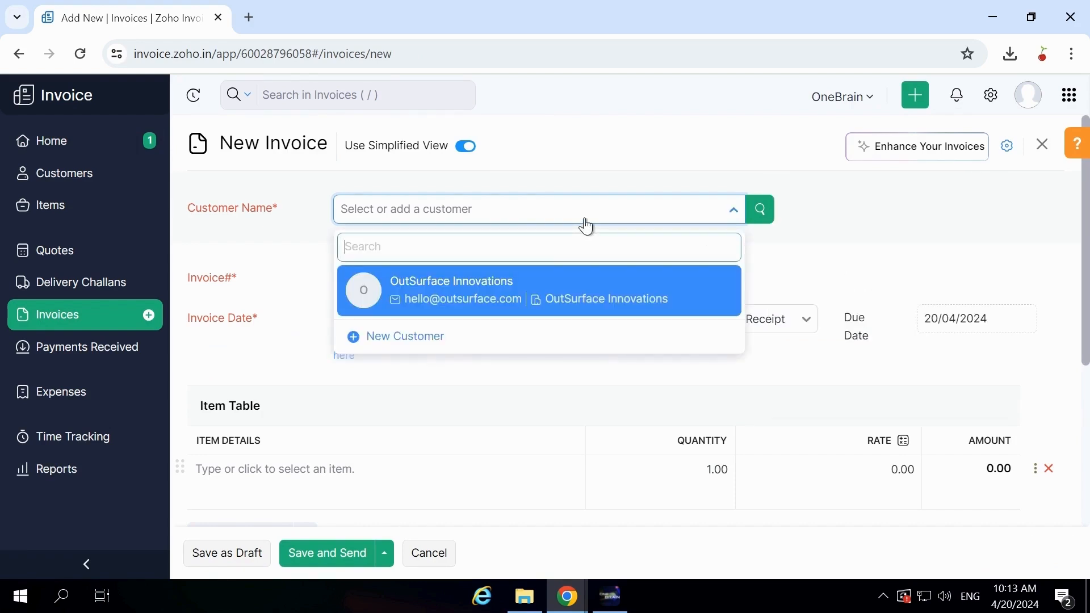
{"action": "left_click", "coordinate": [417, 345]}
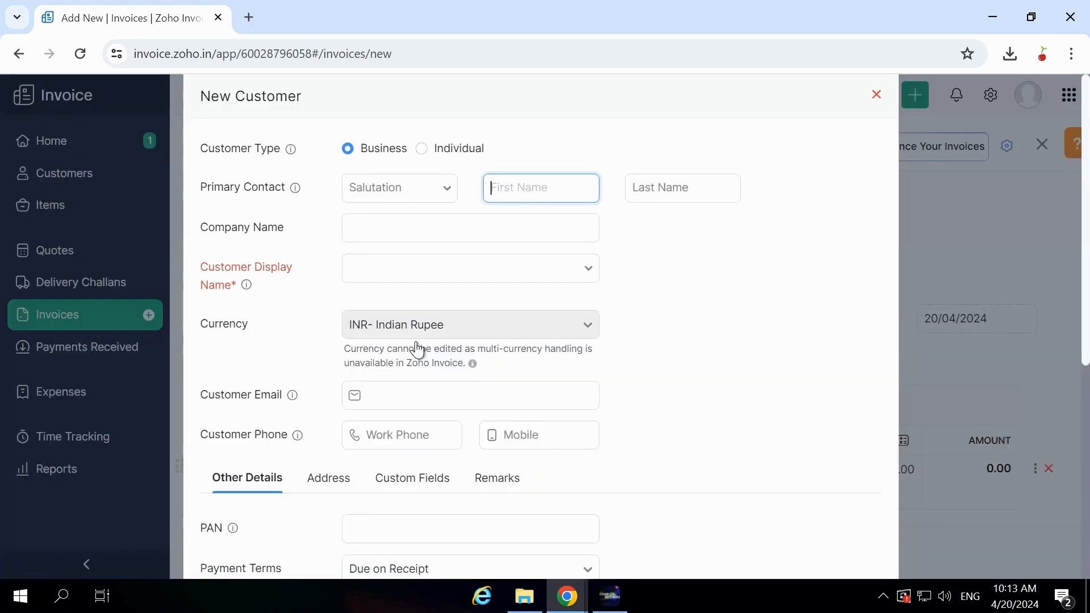
{"action": "type", "text": "Demo Company"}
{"action": "key", "text": "Tab"}
{"action": "type", "text": "Private Limite"}
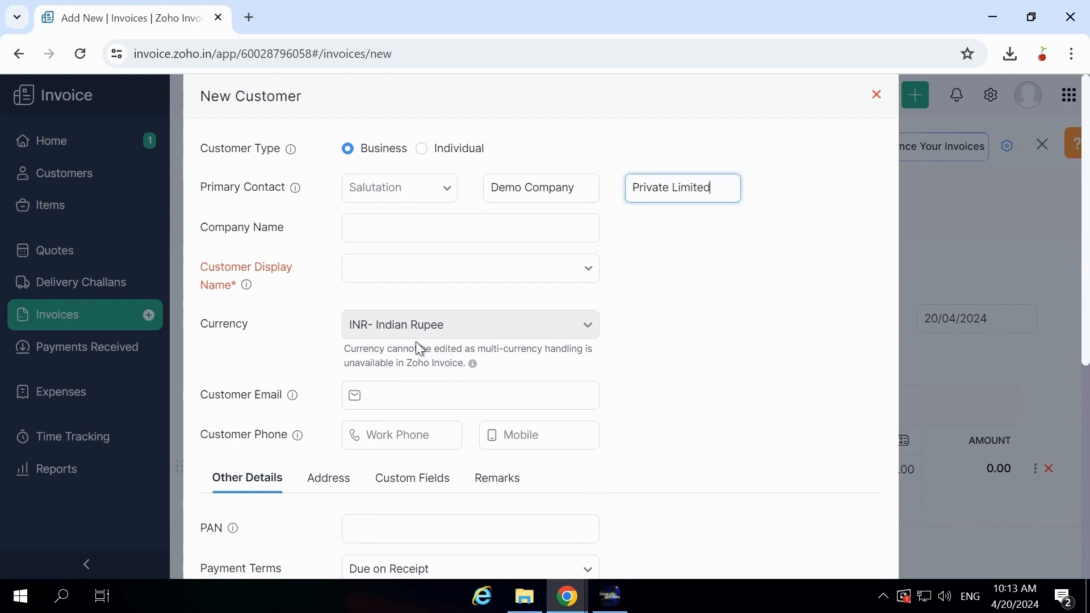
- Set the company name to Demo company private limited, fill in the customer's email, and save the new customer
{"action": "key", "text": "Tab"}
{"action": "type", "text": "Demo company private limited"}
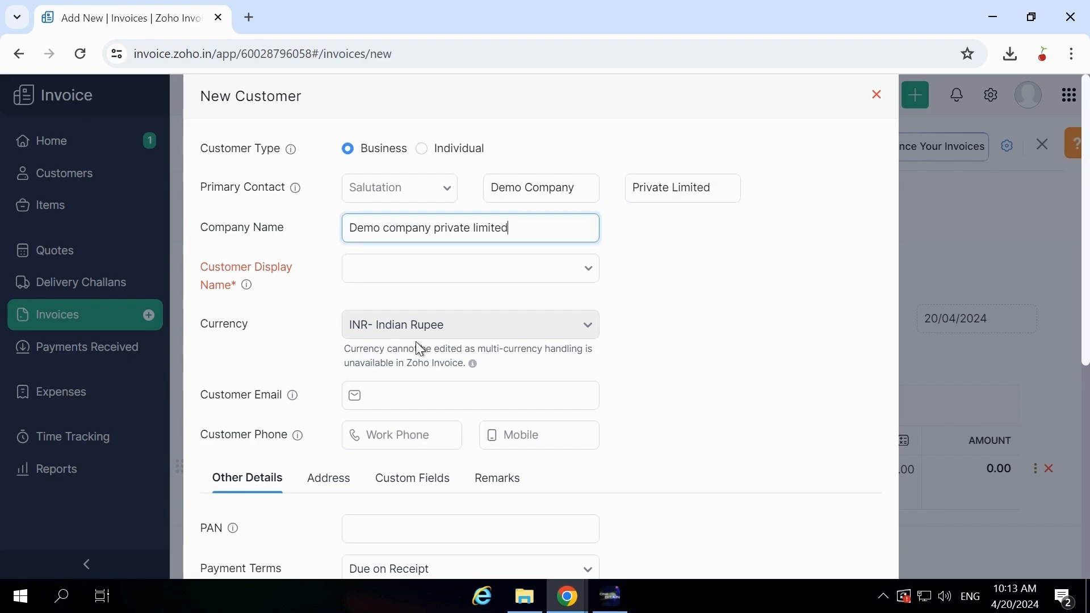
{"action": "key", "text": "Tab"}
{"action": "type", "text": "demo@gmail.com"}
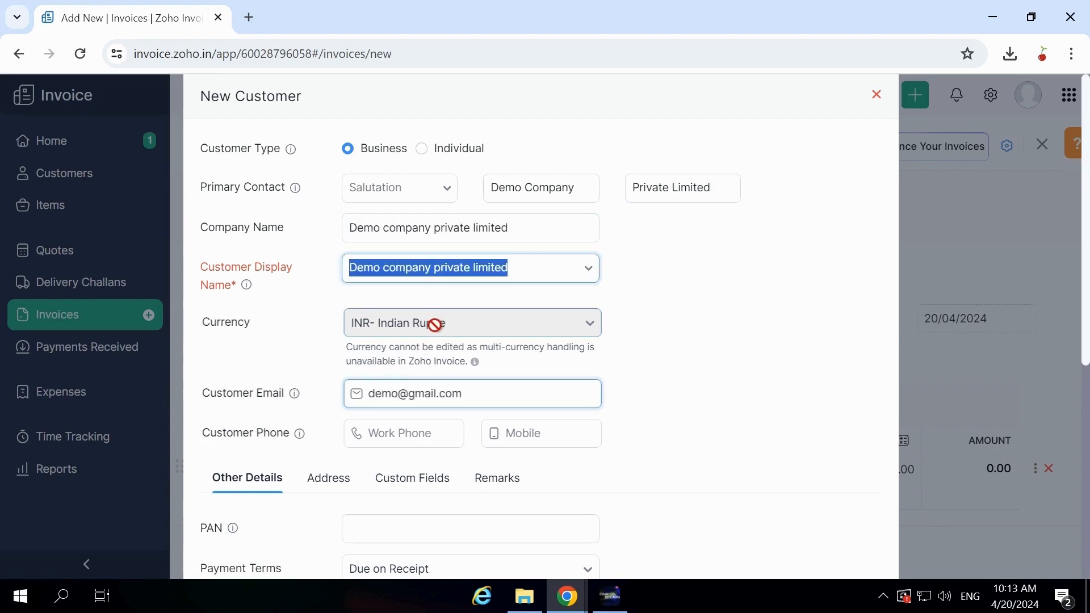
{"action": "key", "text": "Return"}
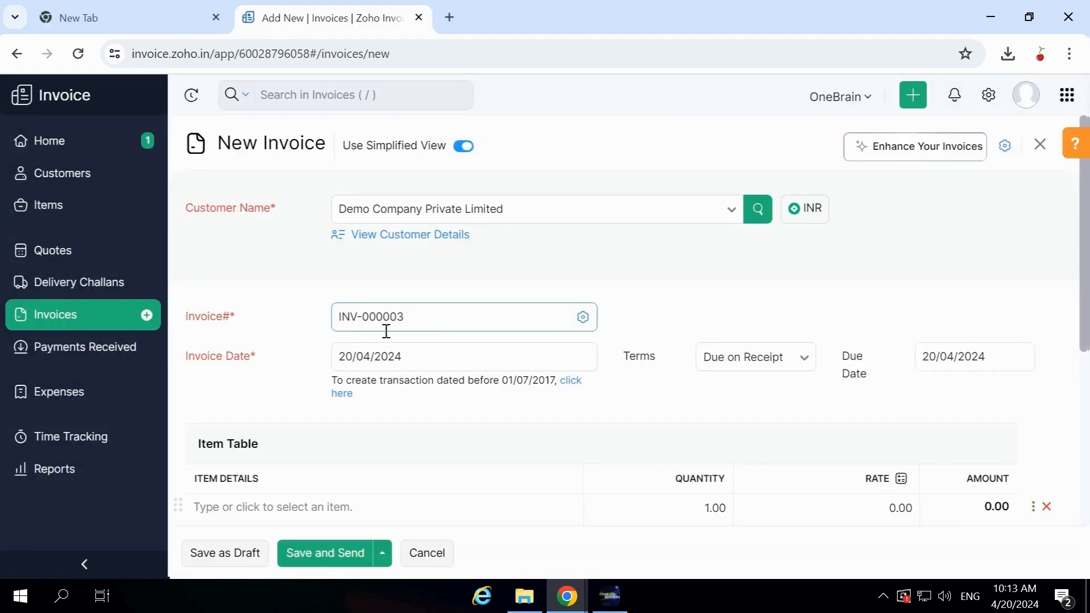
- Add the items CRM Software Development and Annual Maintenance Support to the invoice's item table
{"action": "left_click", "coordinate": [340, 507]}
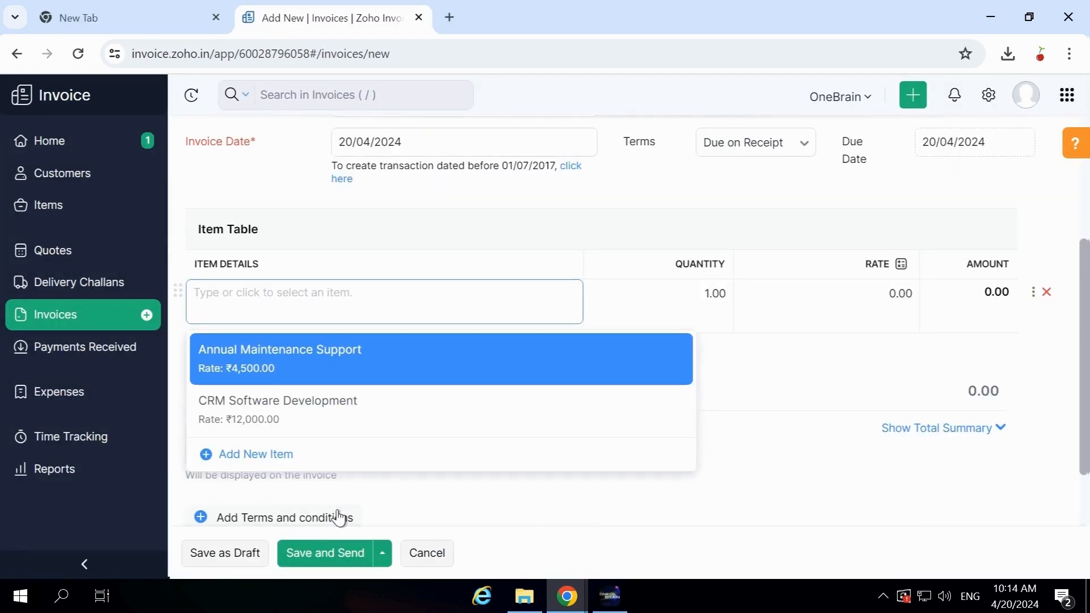
{"action": "left_click", "coordinate": [317, 410]}
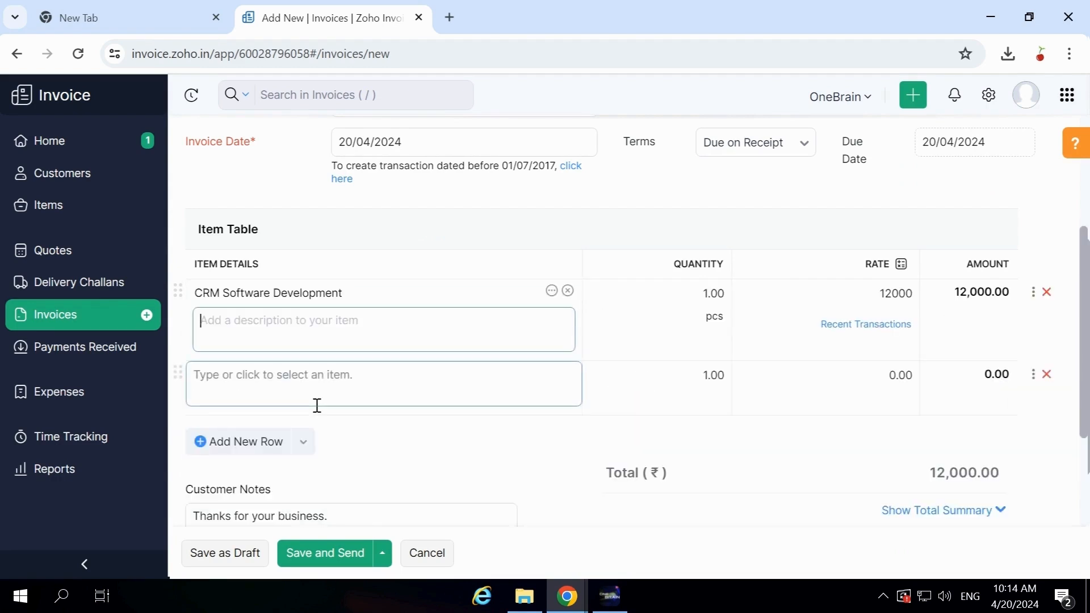
{"action": "left_click", "coordinate": [311, 400]}
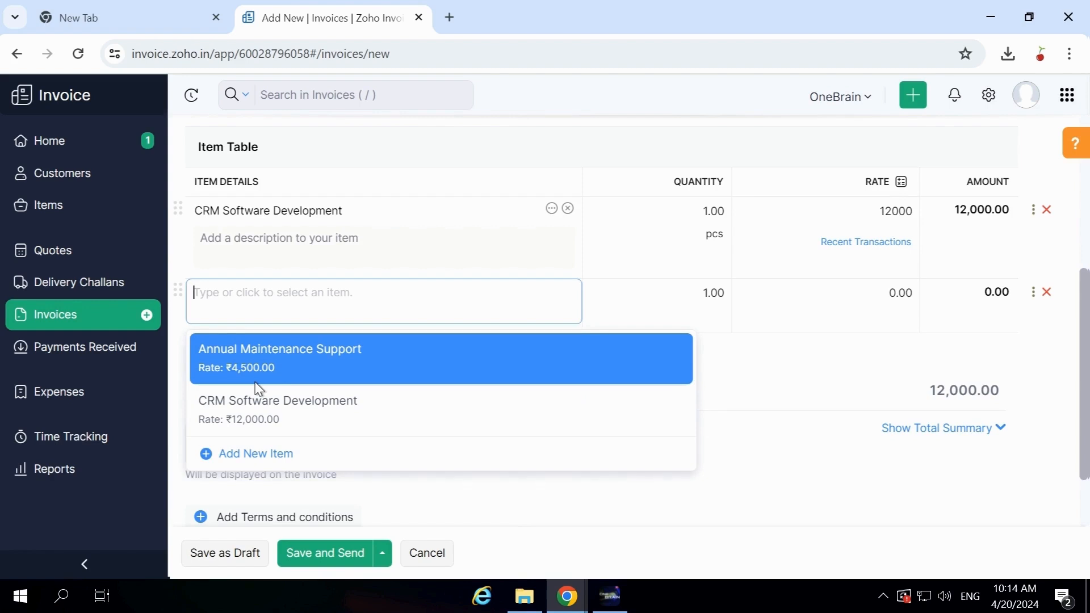
{"action": "left_click", "coordinate": [226, 367]}
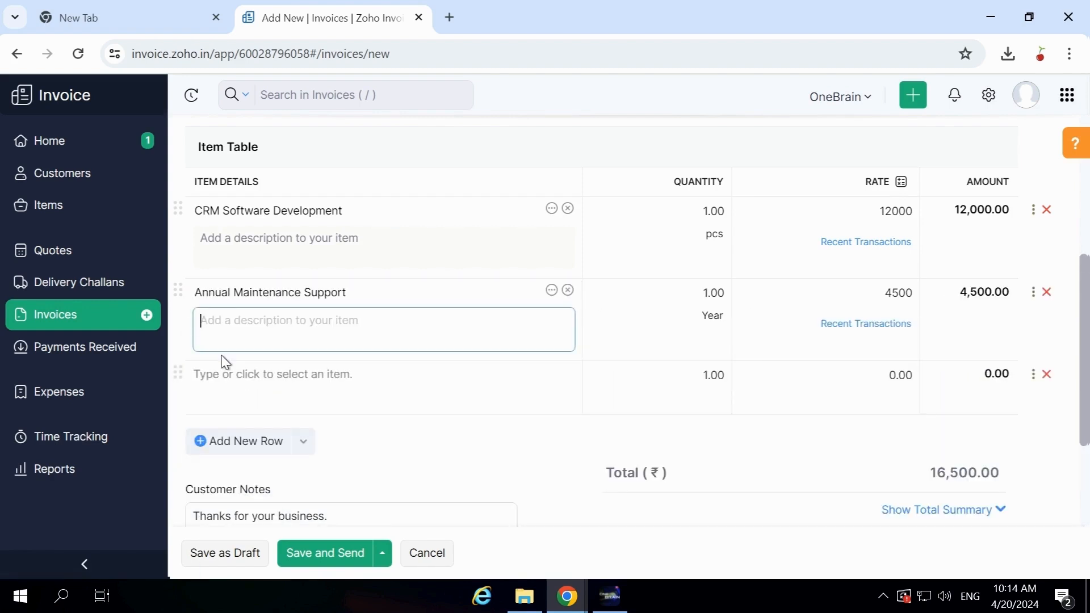
- Save the invoice and email it to the customer with the invoice PDF attached
{"action": "left_click", "coordinate": [324, 554]}
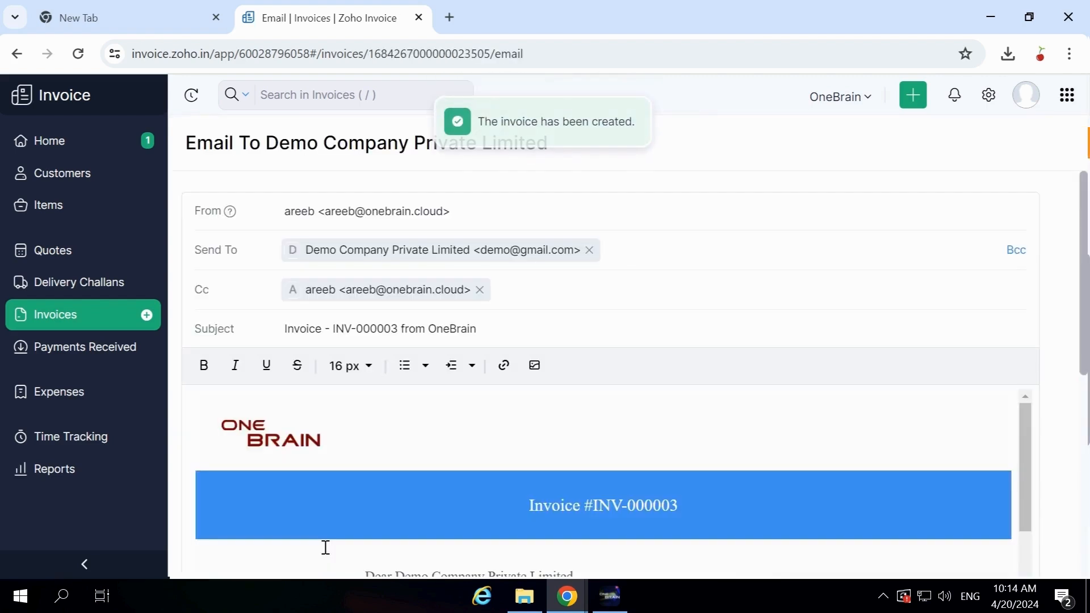
{"action": "scroll", "coordinate": [202, 366], "scroll_direction": "down", "scroll_amount": 5}
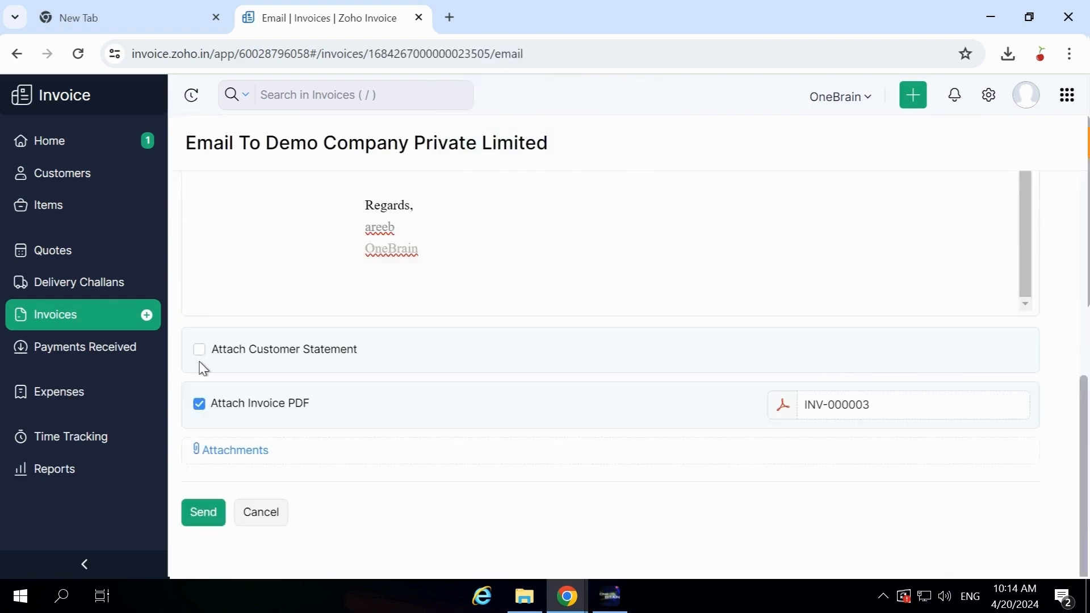
{"action": "left_click", "coordinate": [207, 511]}
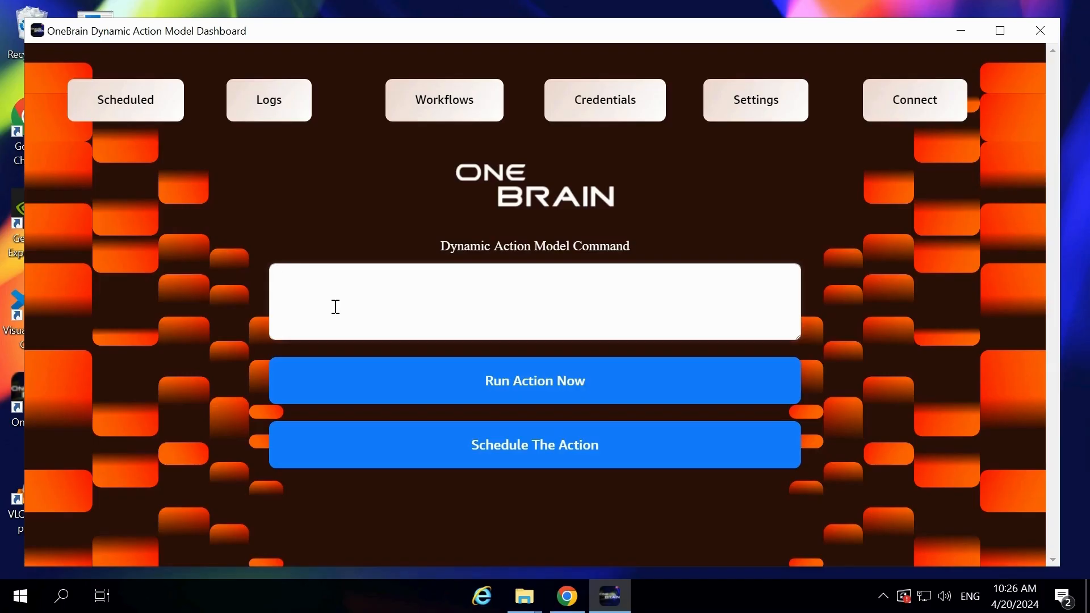
- Have OneBrain change banana's selling price from 12.5 to 340 in the desktop products Excel file, import it into the inventory software, and check the product page
{"action": "type", "text": "I have a products excel file on my desktop it has a "}
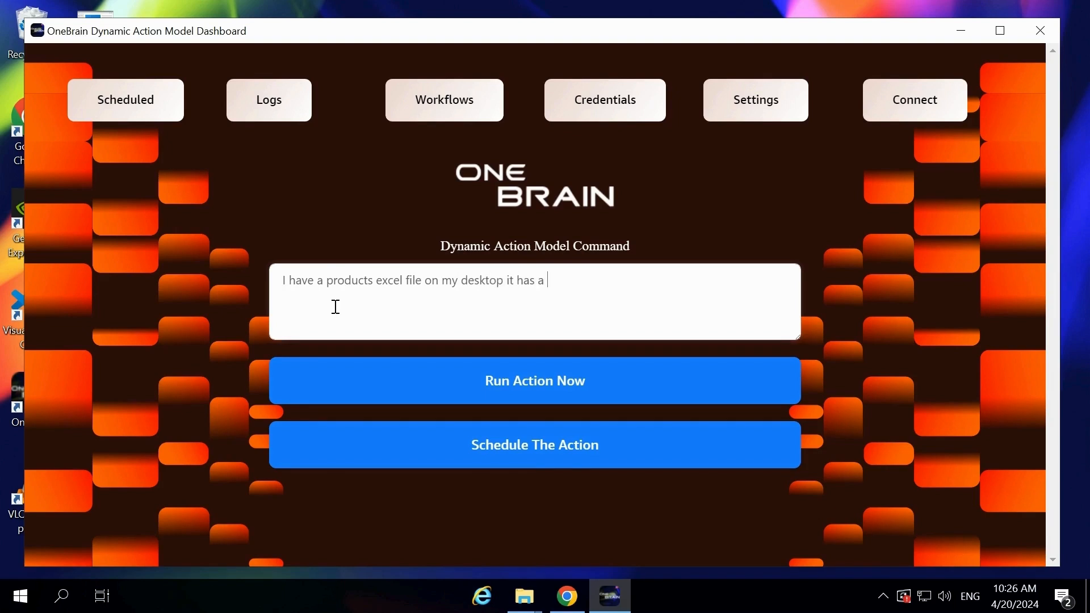
{"action": "type", "text": "product called banana change its selling price from 12.5 to 34"}
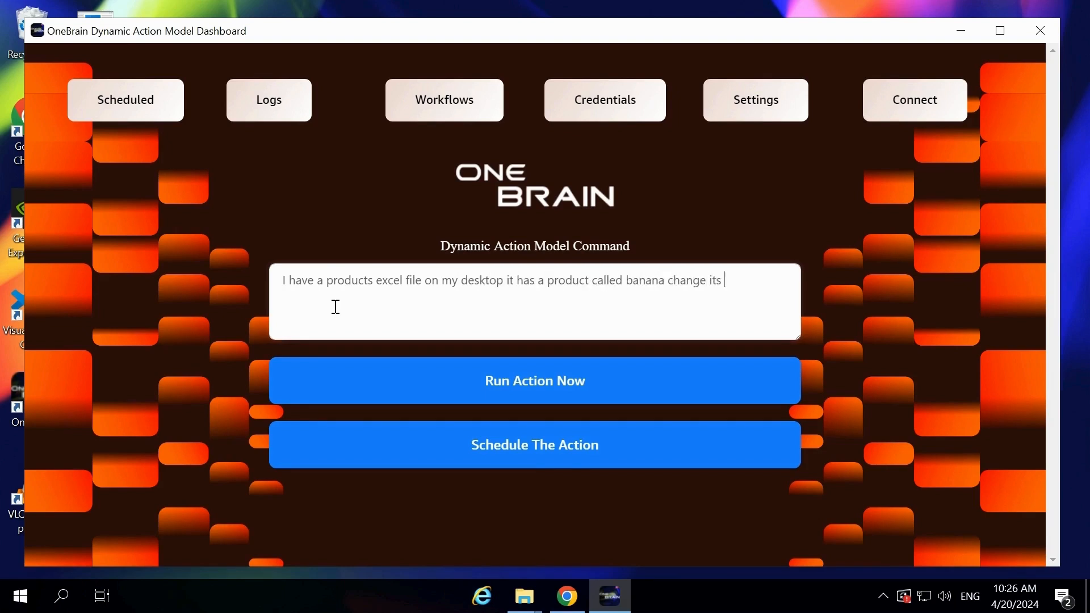
{"action": "type", "text": "0 and import the products file "}
{"action": "type", "text": "in my inventory software and double check"}
{"action": "type", "text": " on the product page weather the change is made or"}
{"action": "type", "text": " not"}
{"action": "left_click", "coordinate": [316, 382]}
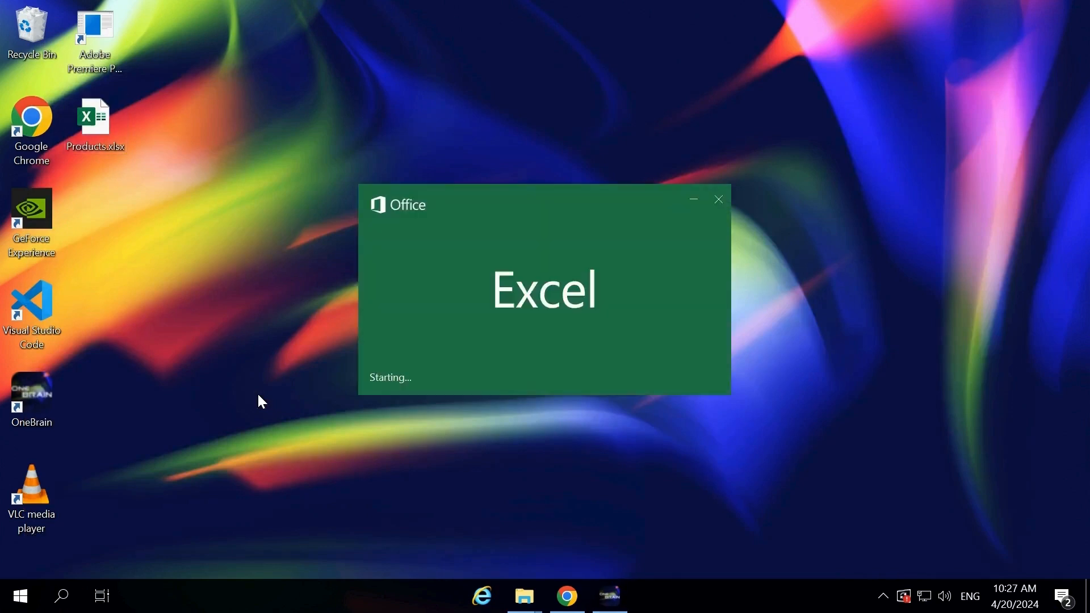
- In the Products.xlsx workbook, search for Banana and its 12.5 selling price, and set that price to 340
{"action": "type", "text": "Banana"}
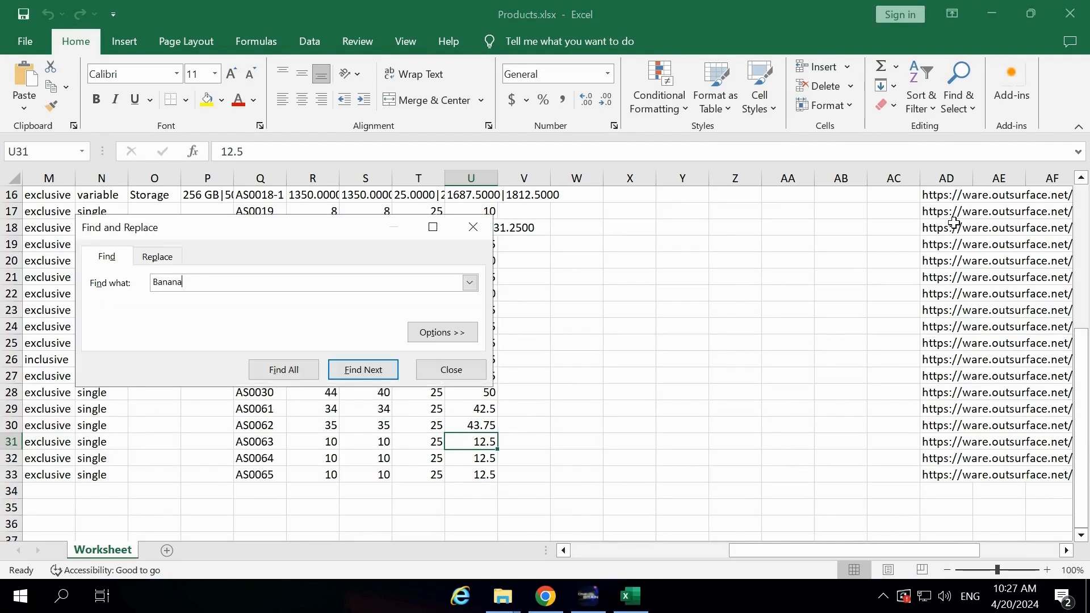
{"action": "key", "text": "Return"}
{"action": "key", "text": "Return"}
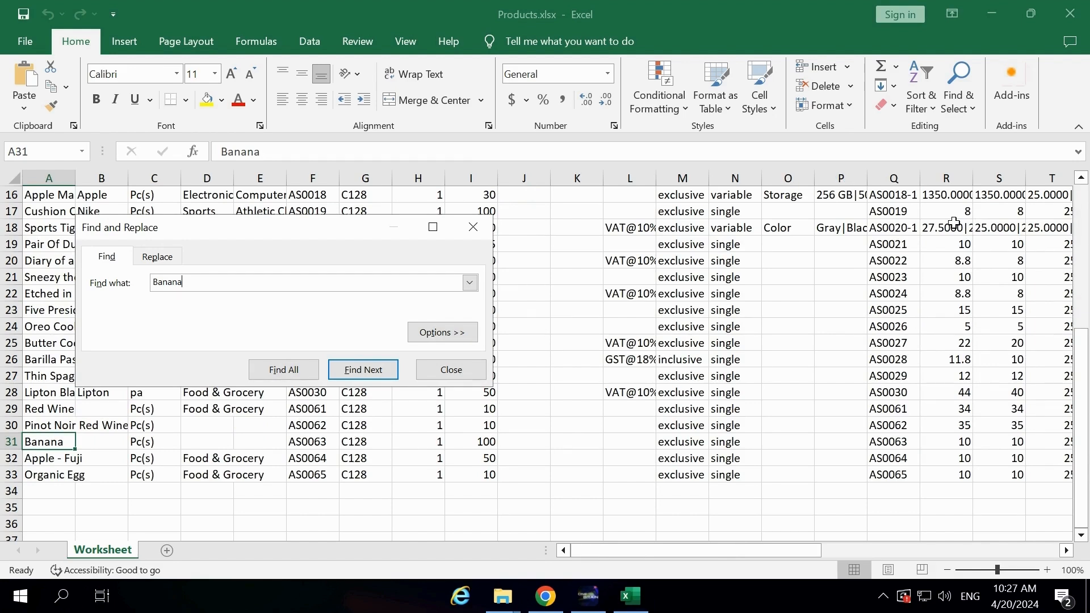
{"action": "key", "text": "ctrl+a"}
{"action": "type", "text": "12.5"}
{"action": "key", "text": "Return"}
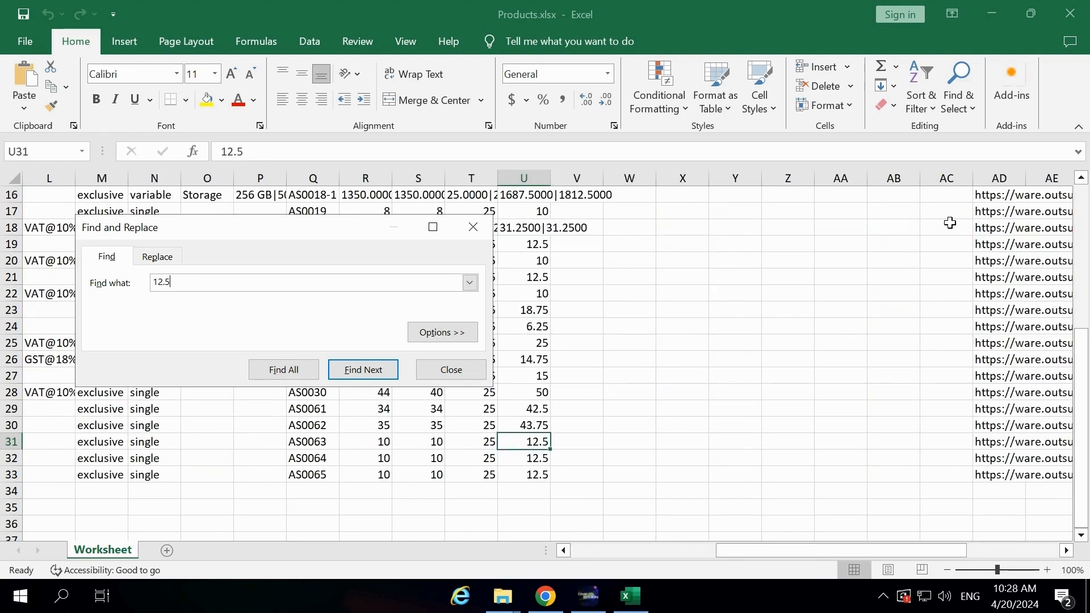
{"action": "left_click", "coordinate": [448, 366]}
{"action": "type", "text": "340"}
{"action": "key", "text": "Return"}
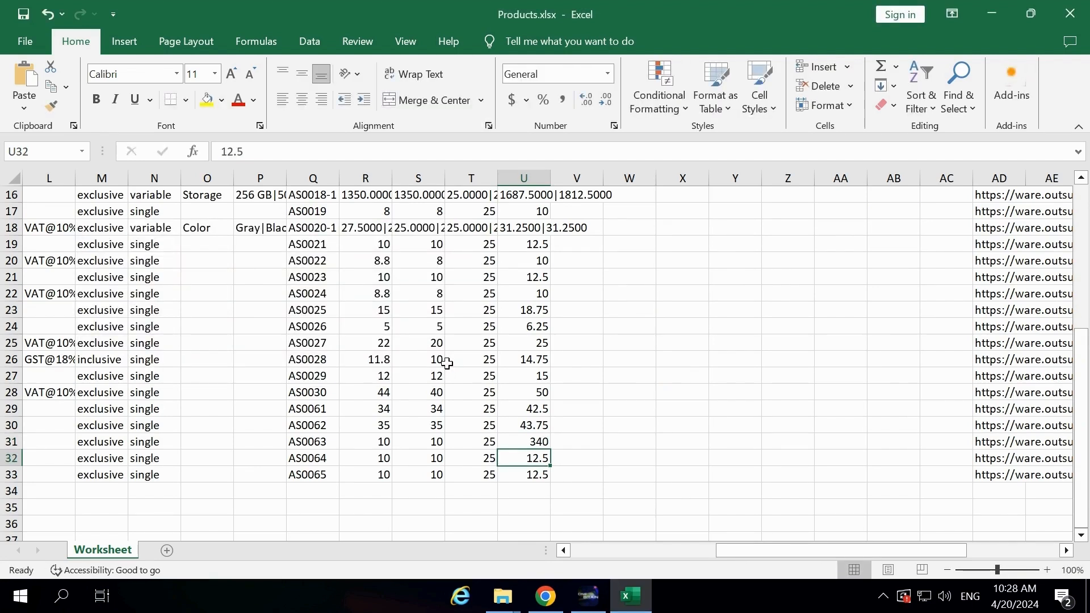
- Switch to Google Chrome and load the inventory software at inv.outsurface.net
{"action": "key", "text": "super"}
{"action": "type", "text": "Google Chrome"}
{"action": "key", "text": "Return"}
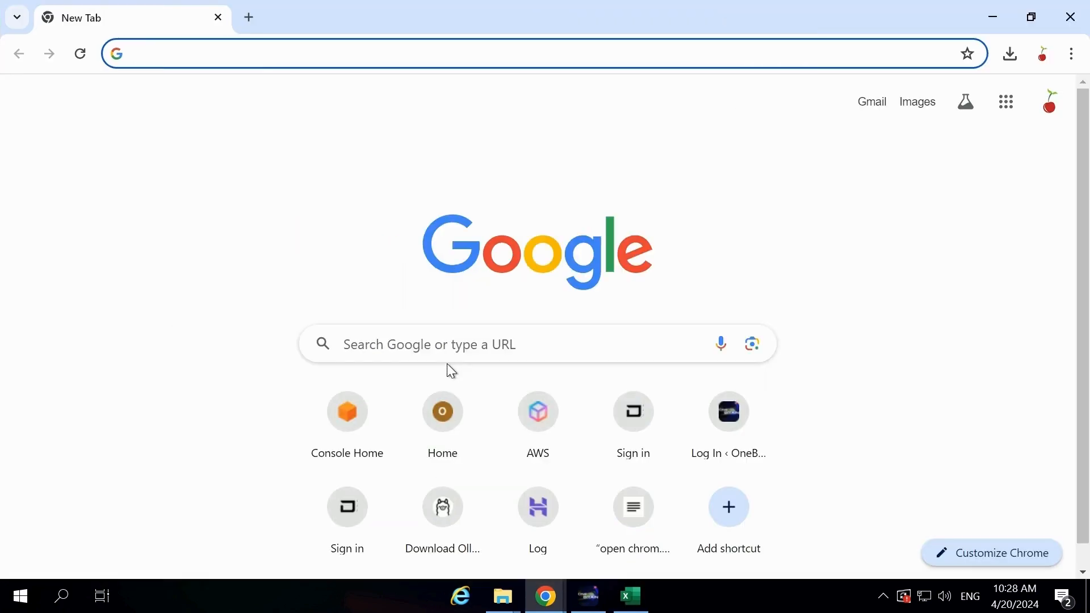
{"action": "type", "text": "inv.outsurface.ne"}
{"action": "key", "text": "Return"}
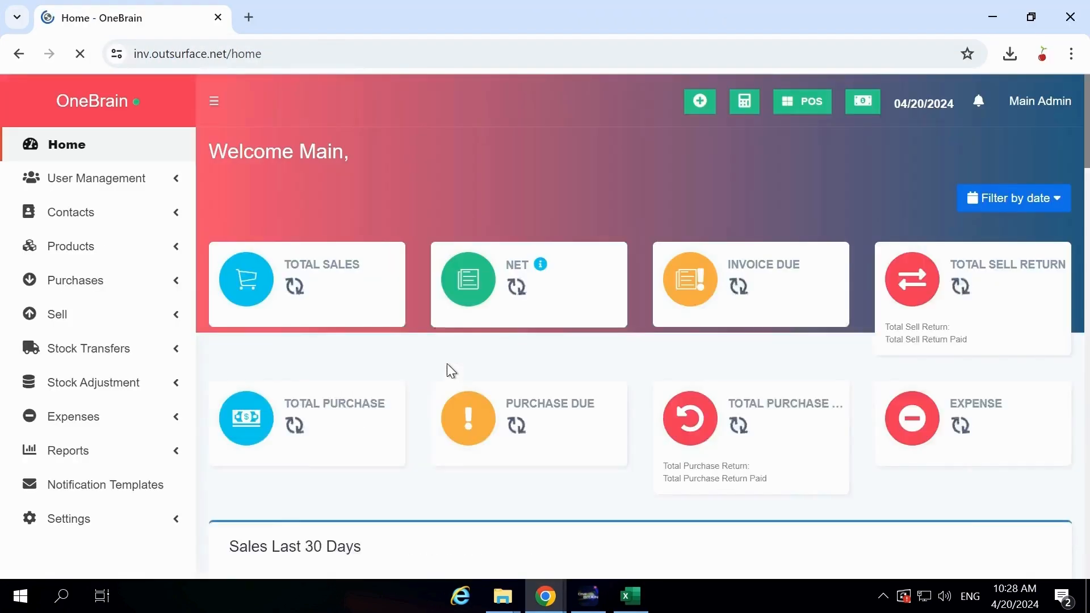
- Import the Products.xlsx file from the desktop into the inventory software's products
{"action": "left_click", "coordinate": [91, 248]}
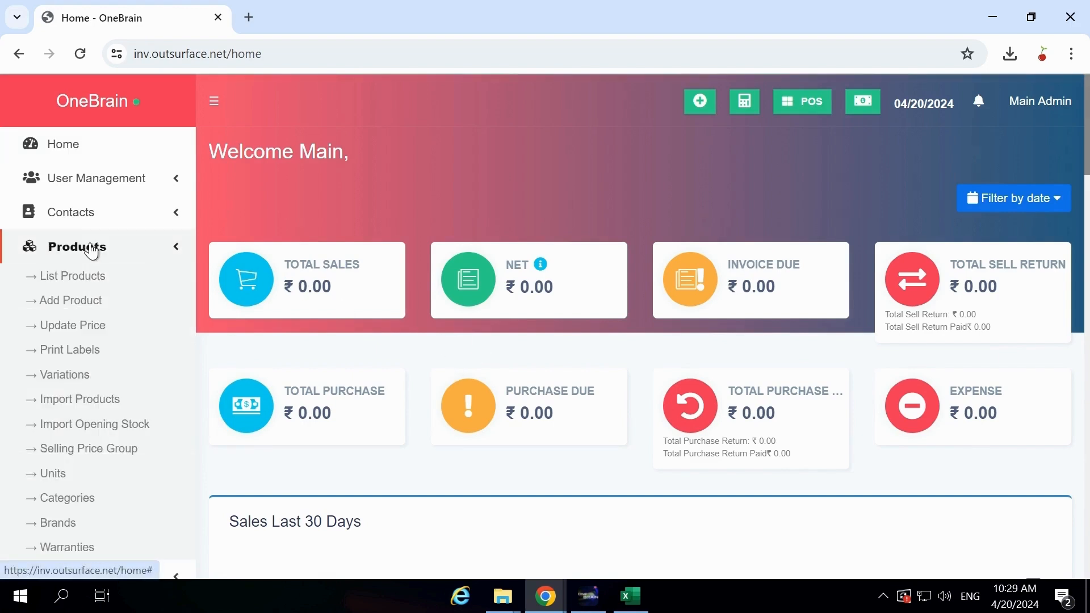
{"action": "left_click", "coordinate": [61, 401]}
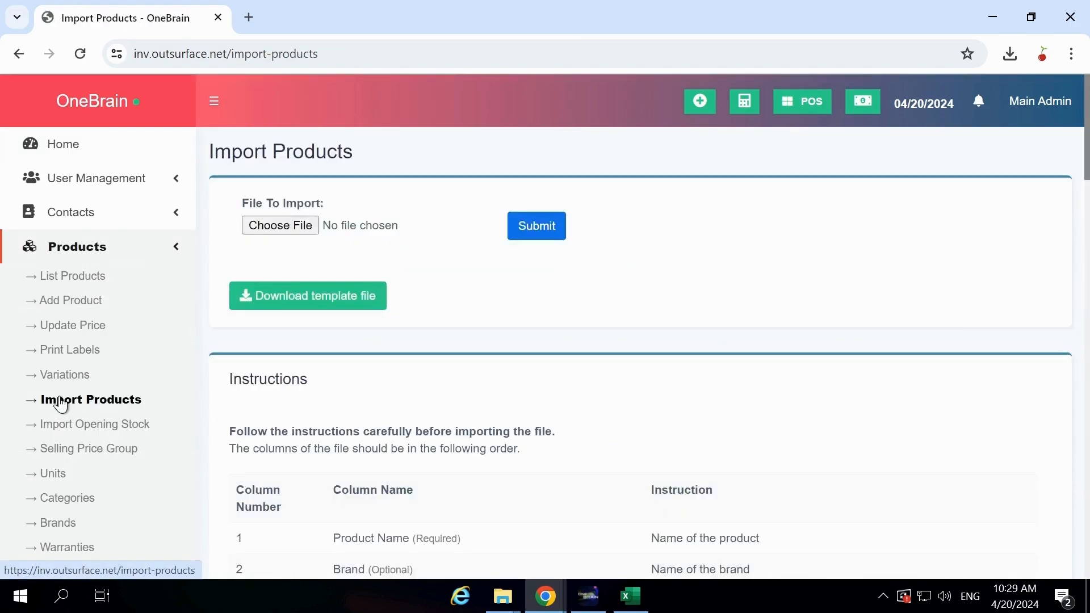
{"action": "left_click", "coordinate": [322, 231]}
{"action": "double_click", "coordinate": [224, 122]}
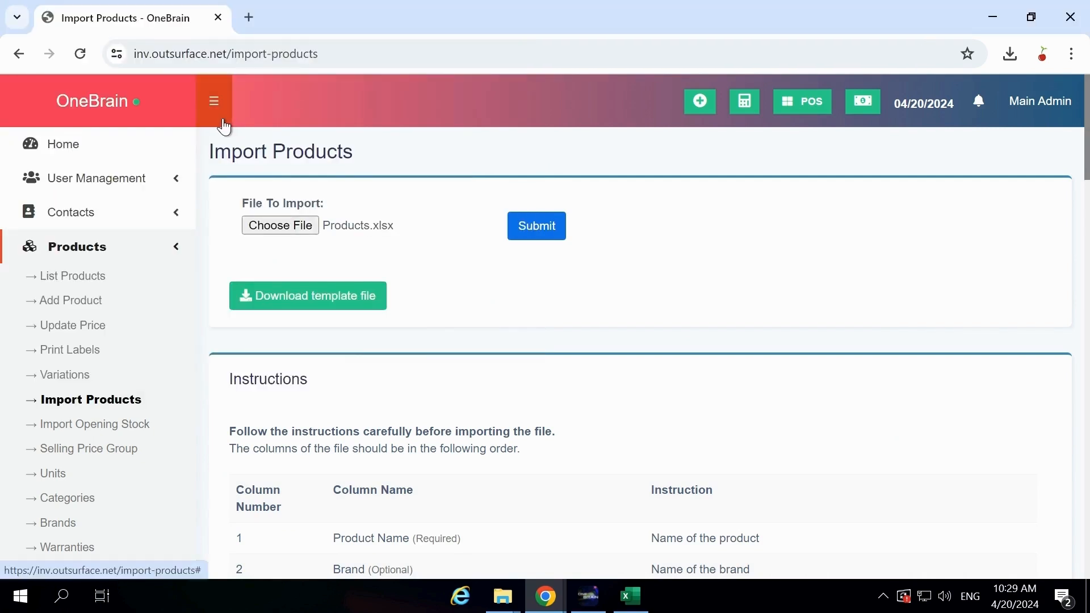
{"action": "left_click", "coordinate": [545, 225]}
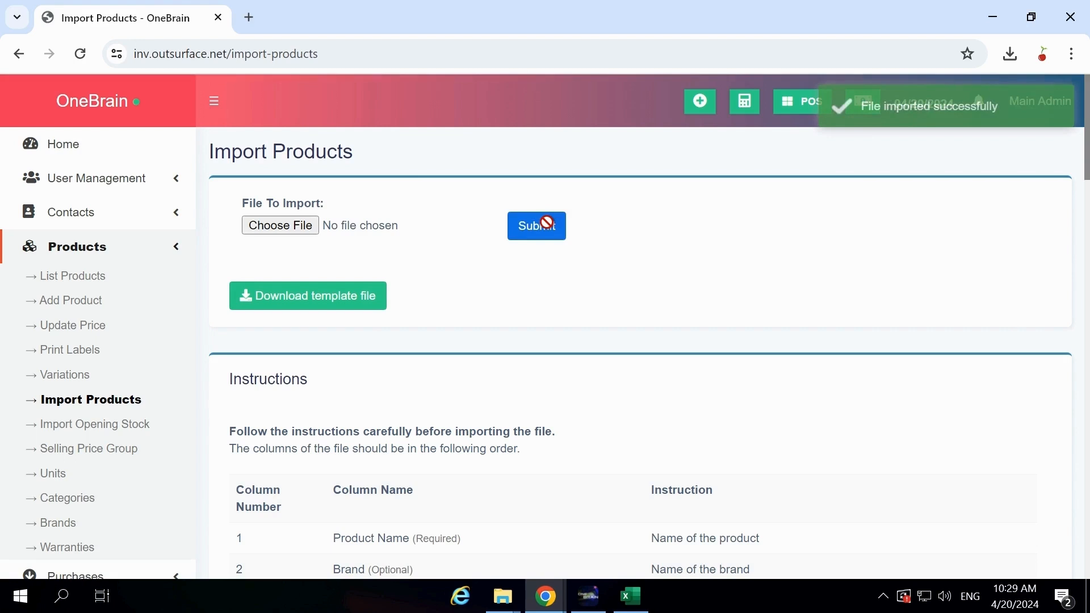
- Check Banana's selling price in its details from the product list, and switch back to OneBrain
{"action": "left_click", "coordinate": [115, 282]}
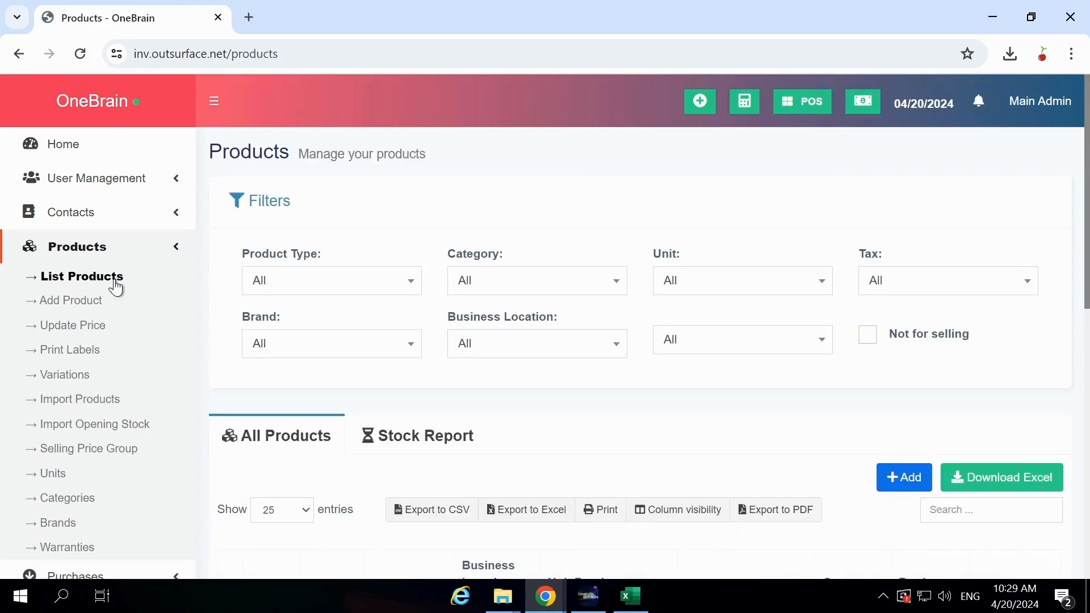
{"action": "scroll", "coordinate": [117, 288], "scroll_direction": "down", "scroll_amount": 10}
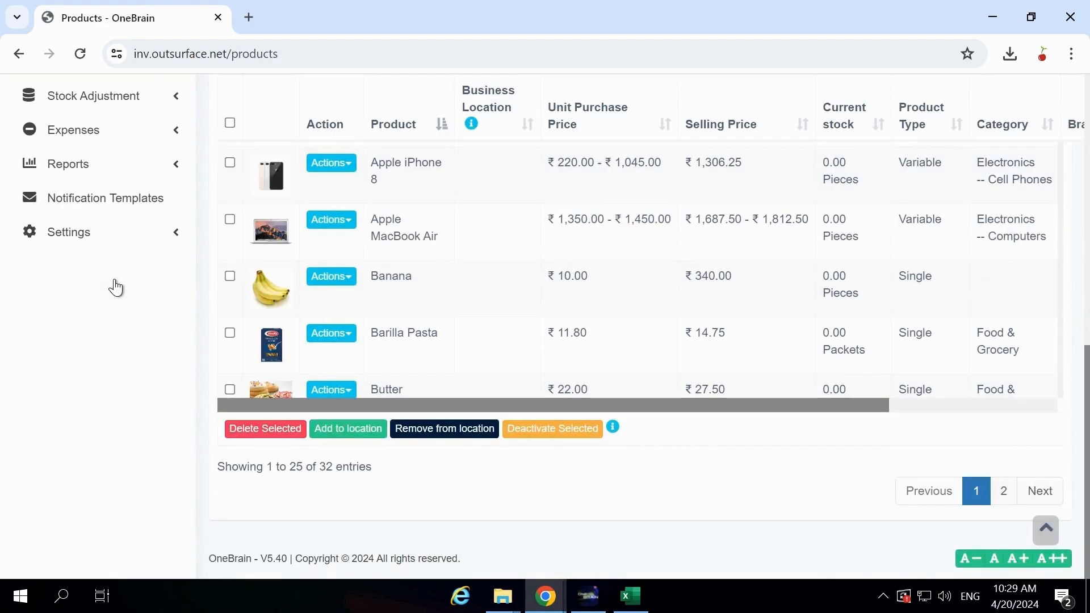
{"action": "left_click", "coordinate": [384, 287]}
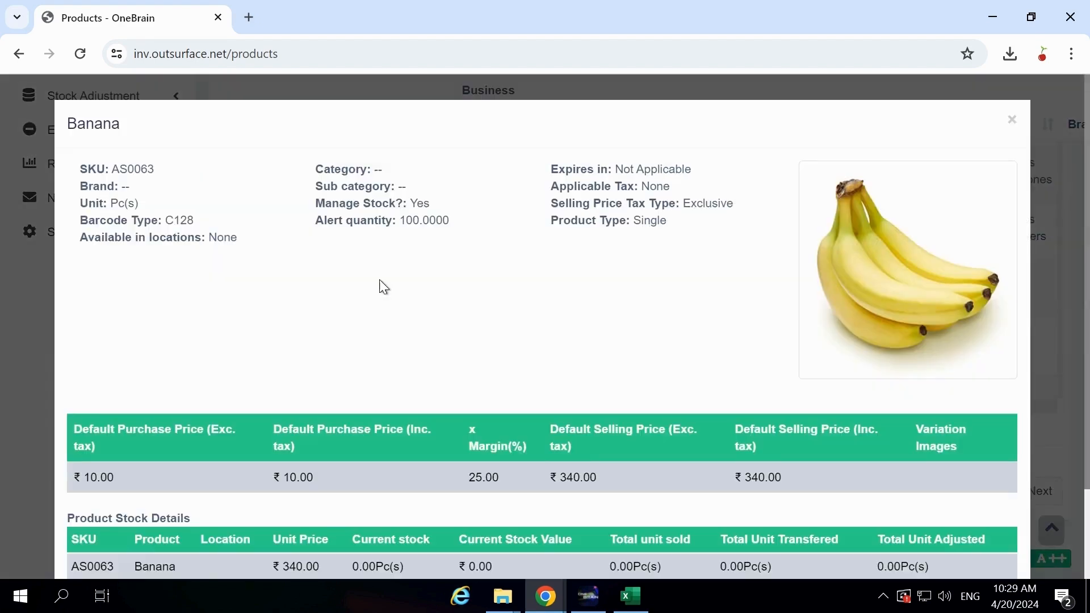
{"action": "scroll", "coordinate": [380, 282], "scroll_direction": "down", "scroll_amount": 2}
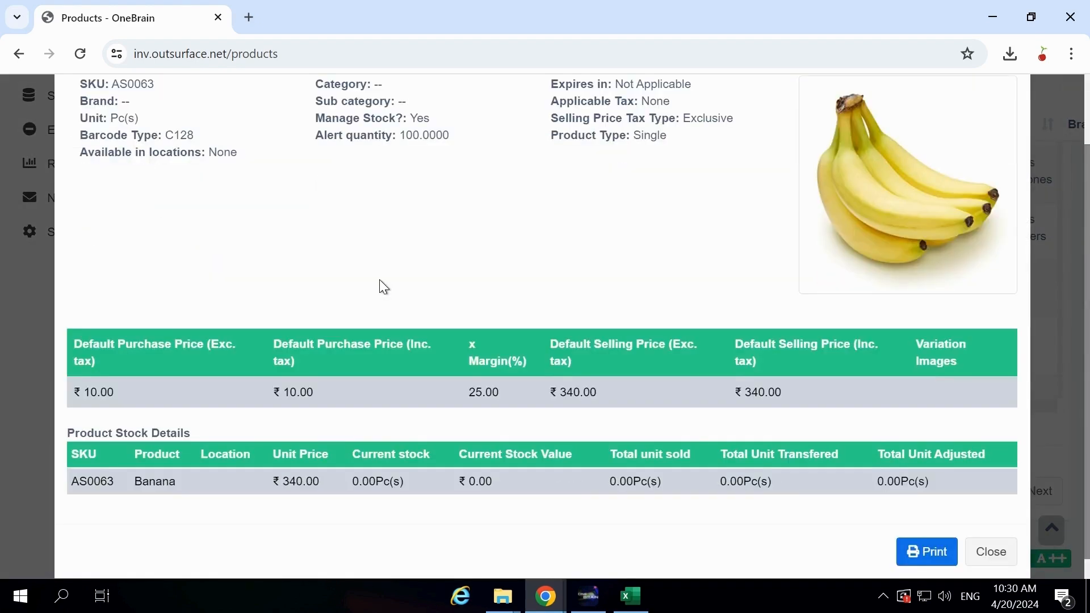
{"action": "left_click", "coordinate": [579, 599]}
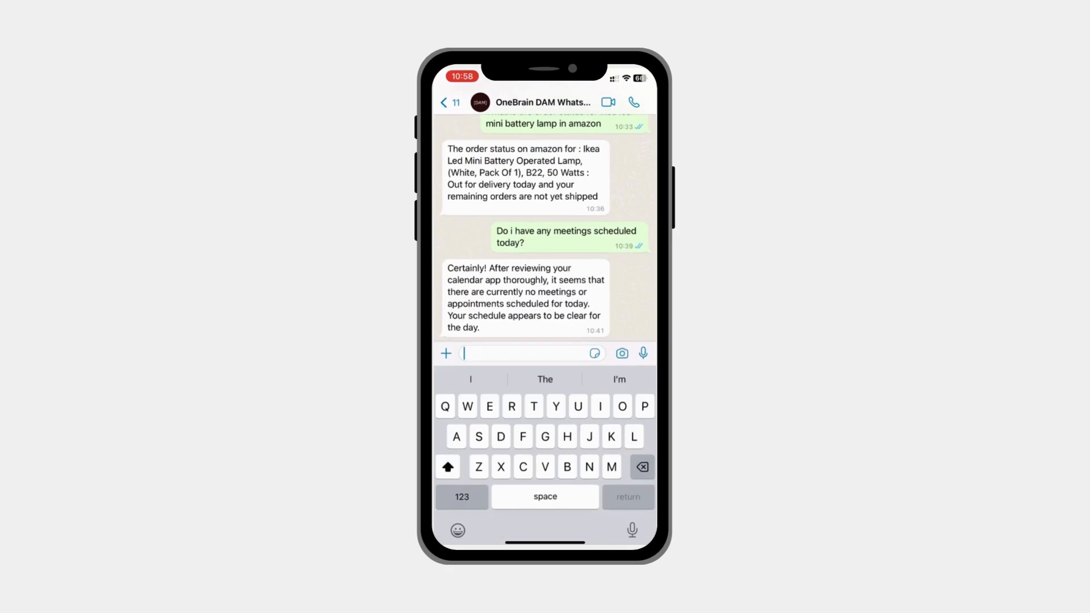
- In the OneBrain DAM WhatsApp chat, send a message asking for a happy birthday mail to the recipient's email address
{"action": "type", "text": "Send "}
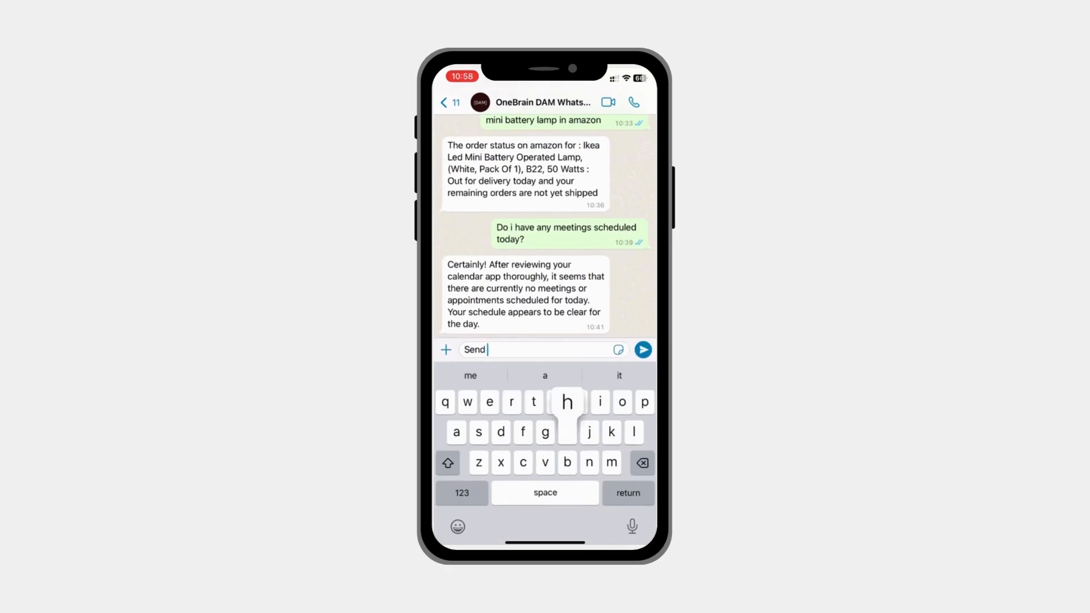
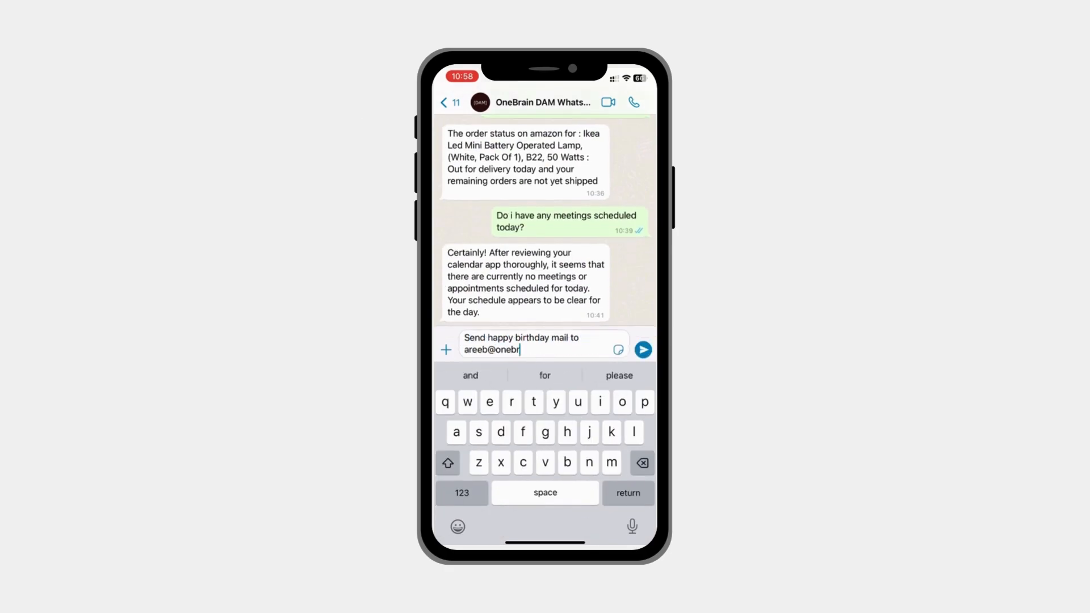
{"action": "left_click", "coordinate": [643, 349]}
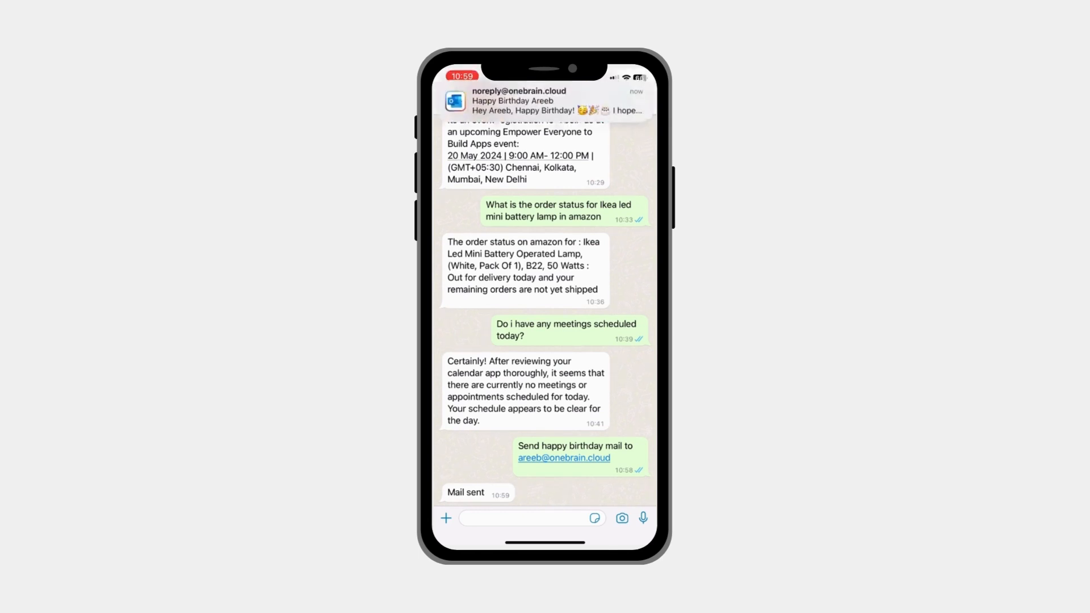
{"action": "left_click", "coordinate": [545, 107]}
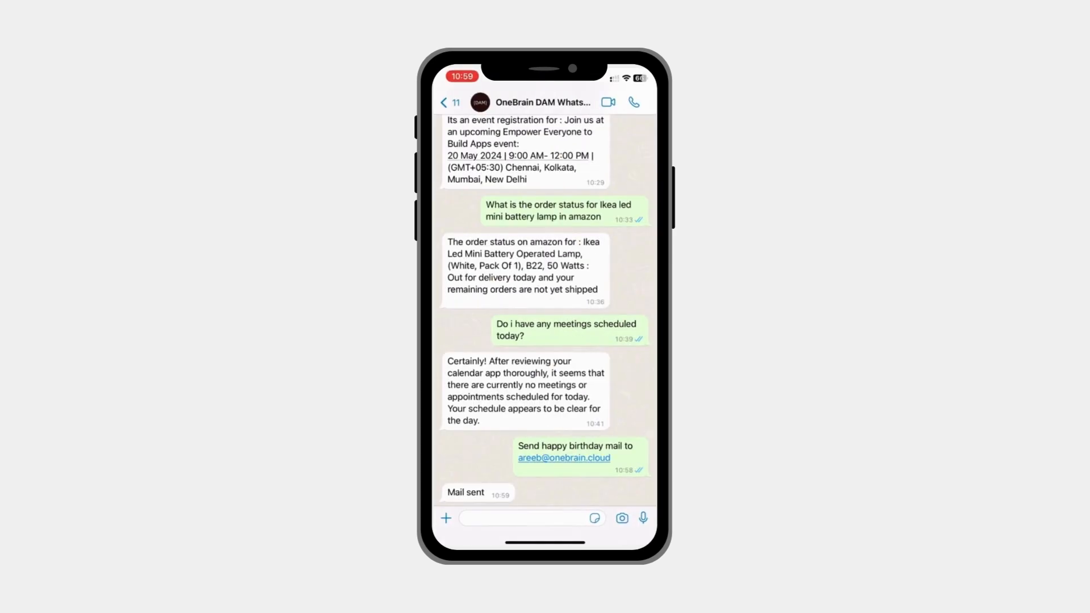
- Send the chat message "Send me the pitch desk file which is in my download folder"
{"action": "left_click", "coordinate": [525, 517]}
{"action": "type", "text": "Send me the pitch desk file which is in my download folder"}
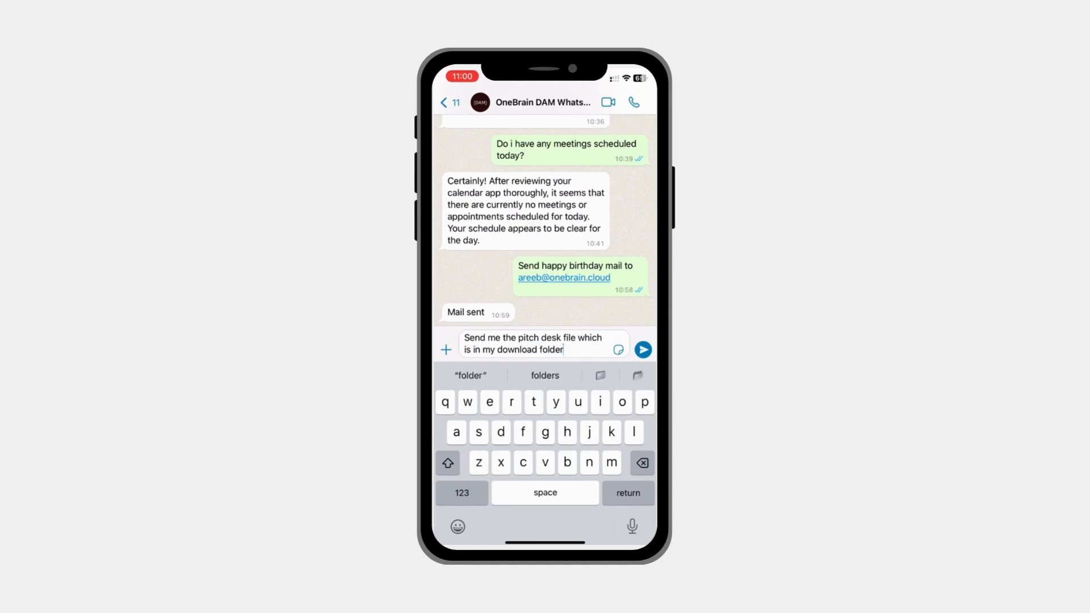
{"action": "left_click", "coordinate": [643, 350]}
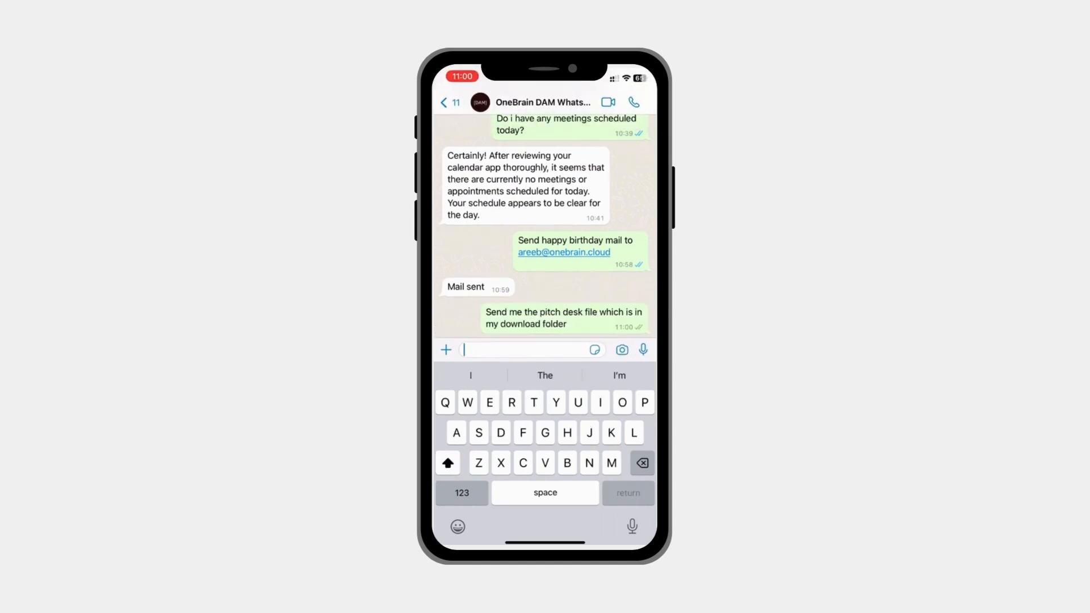
{"action": "left_click", "coordinate": [545, 227]}
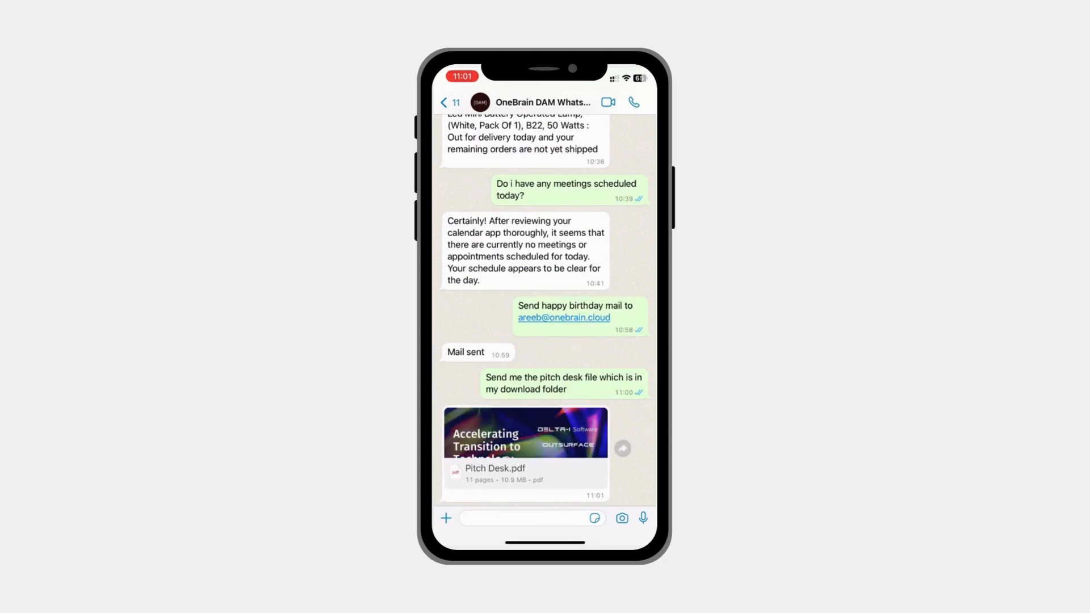
- Record a voice message about 7 seconds long and send it in the OneBrain chat
{"action": "left_click", "coordinate": [643, 517]}
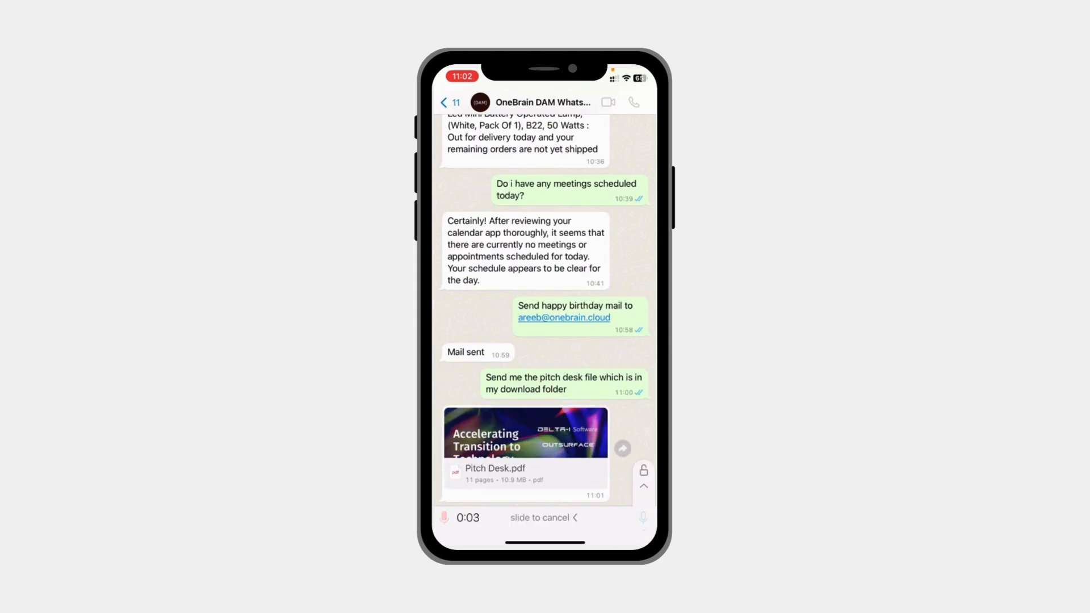
{"action": "left_click_drag", "start_coordinate": [643, 518], "coordinate": [643, 518]}
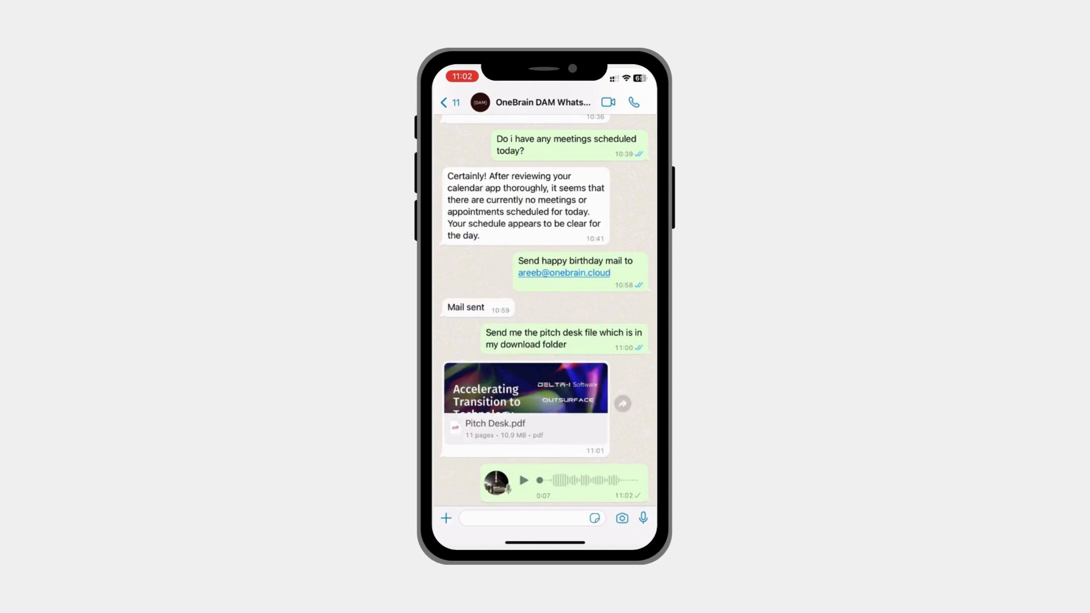